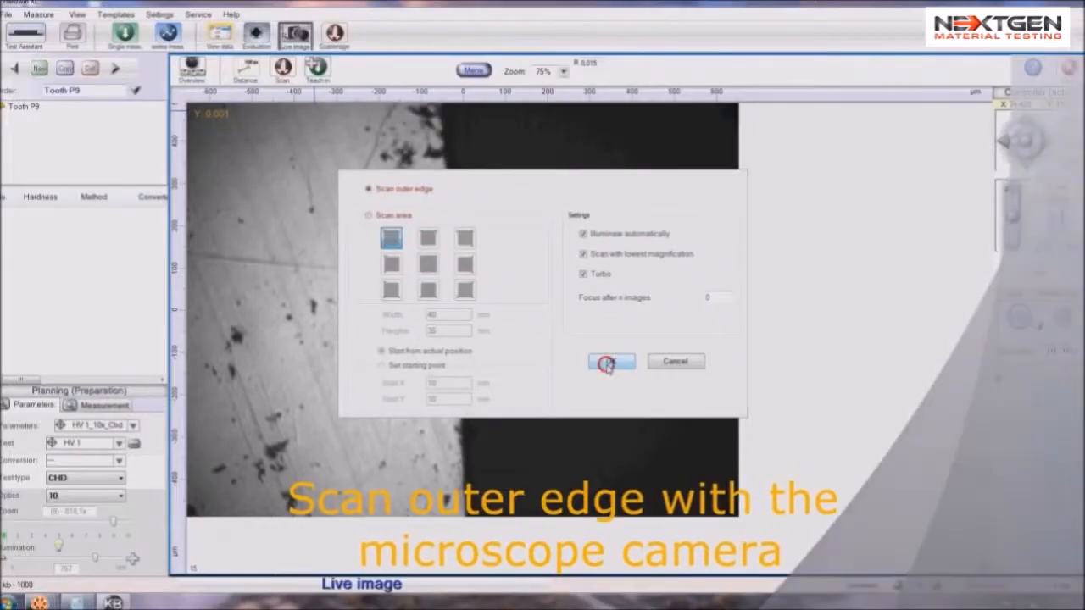
Scan the sample's outer edge and save the scan image for part recognition under the identifier Tooth P9
left_click(703, 479)
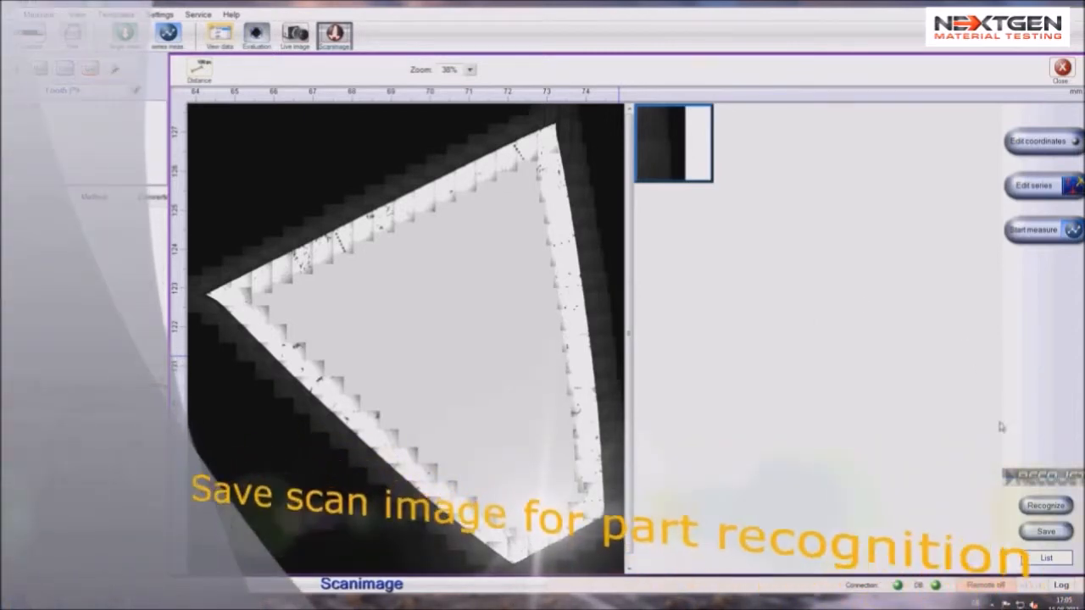
left_click(1041, 531)
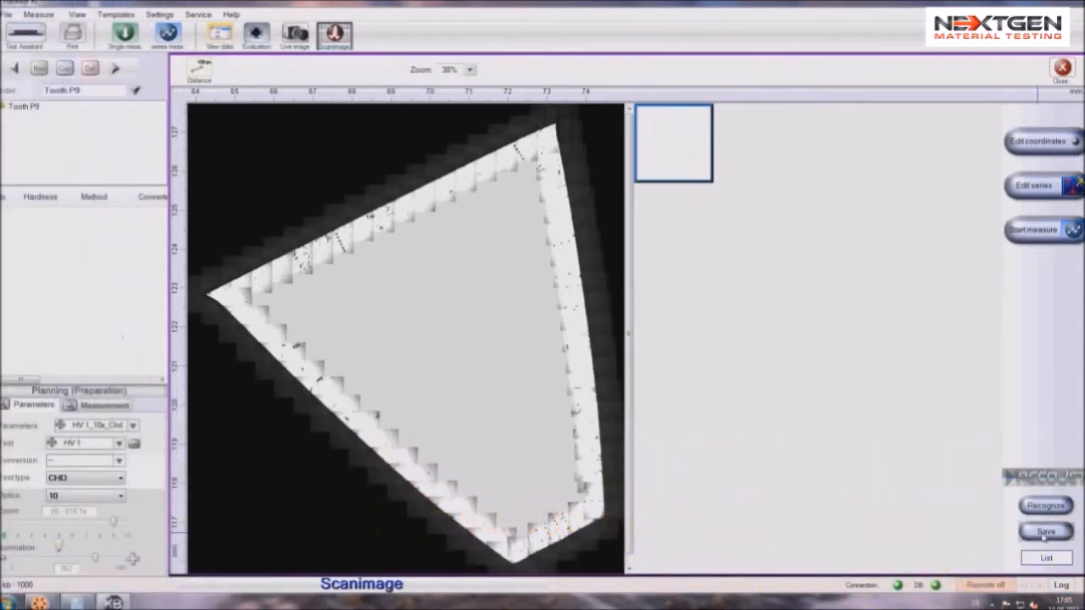
left_click(1043, 536)
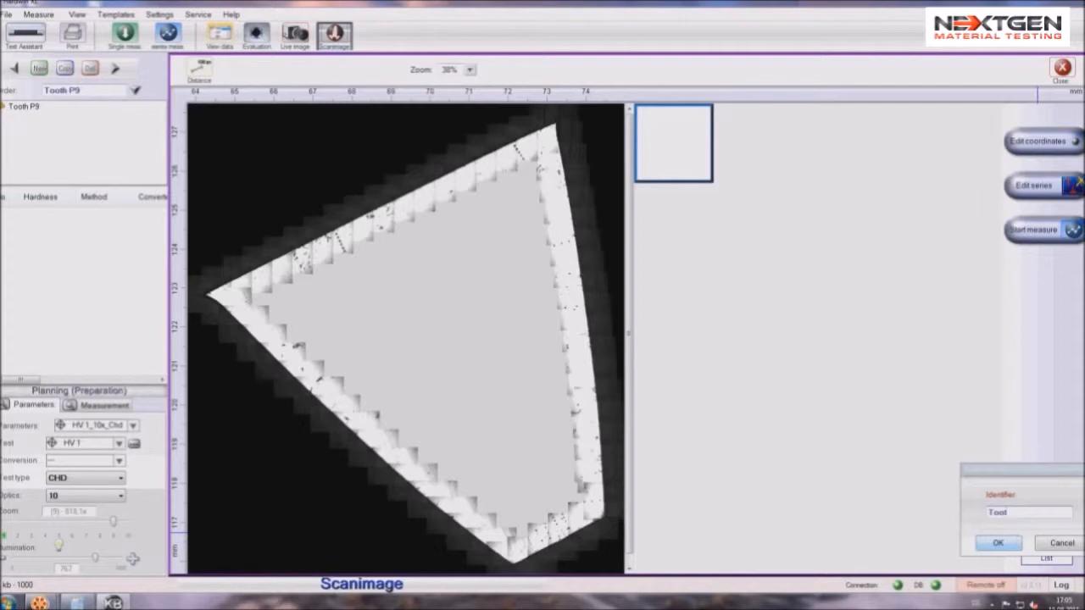
left_click(999, 544)
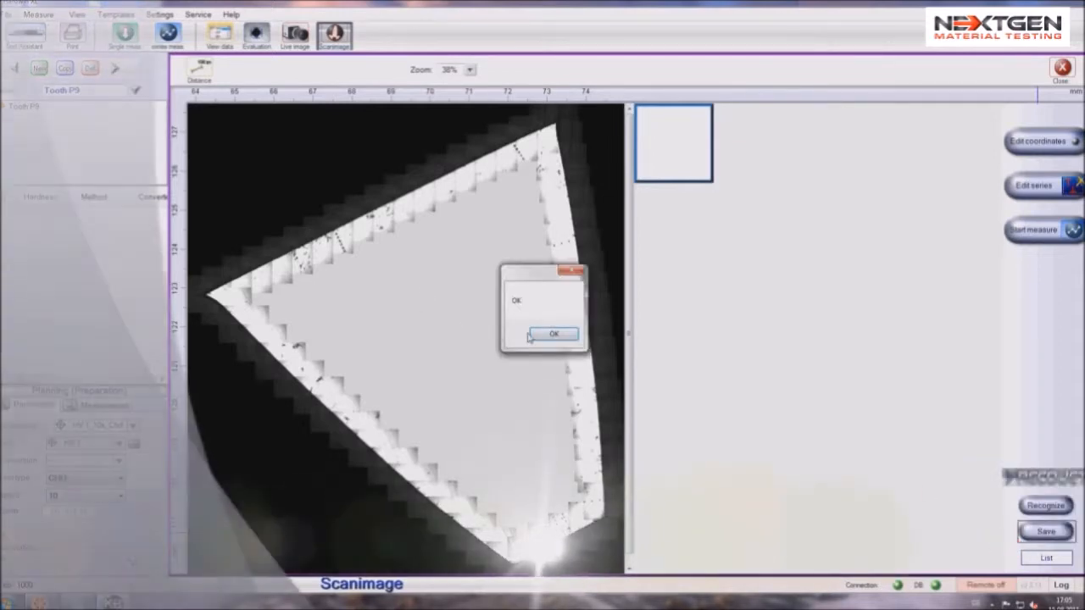
left_click(535, 334)
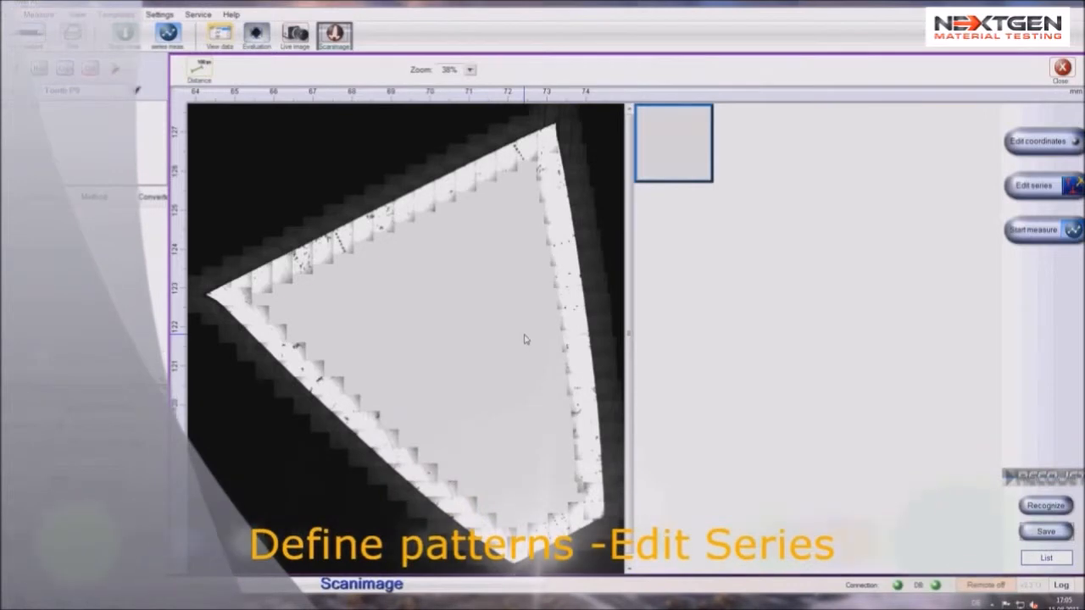
Open the series editor and define inward-pointing starting points on the tooth's right, lower-right and lower-left edges at 187°, 119° and 47°
left_click(1036, 186)
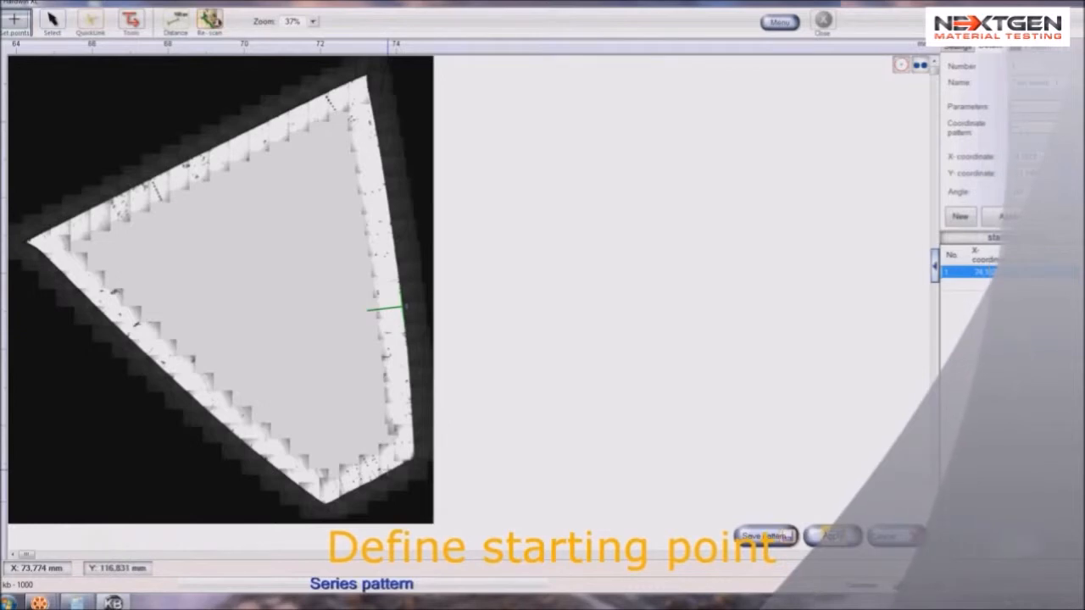
left_click(387, 470)
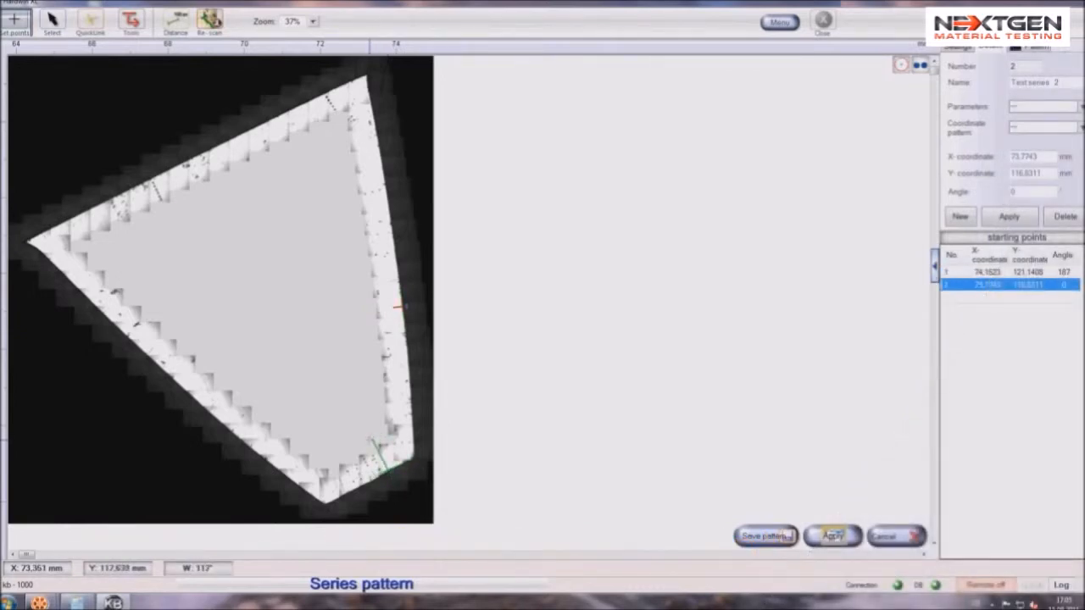
left_click(371, 439)
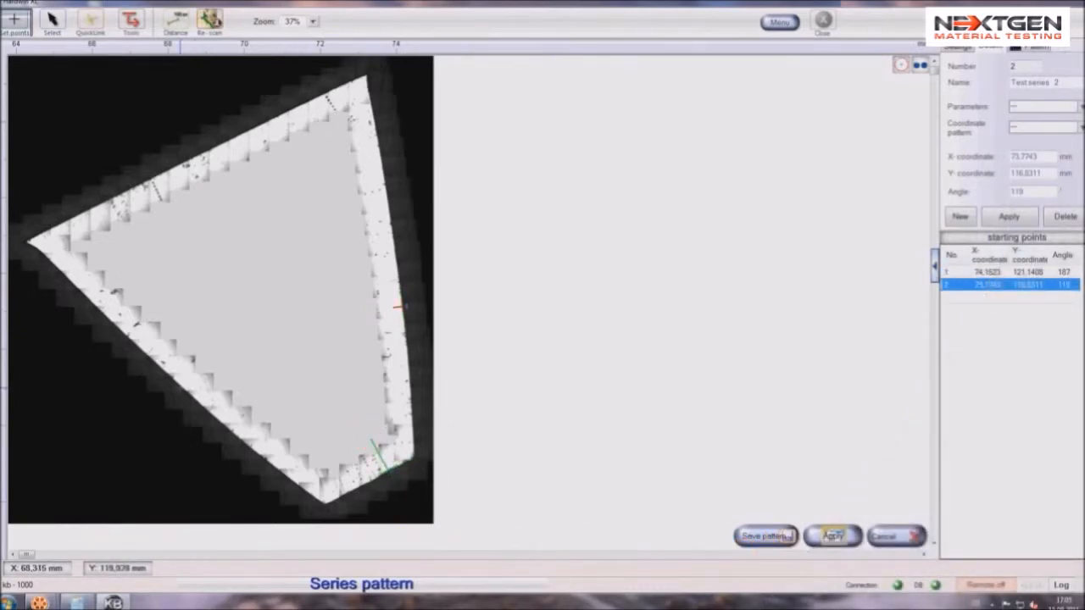
left_click(182, 385)
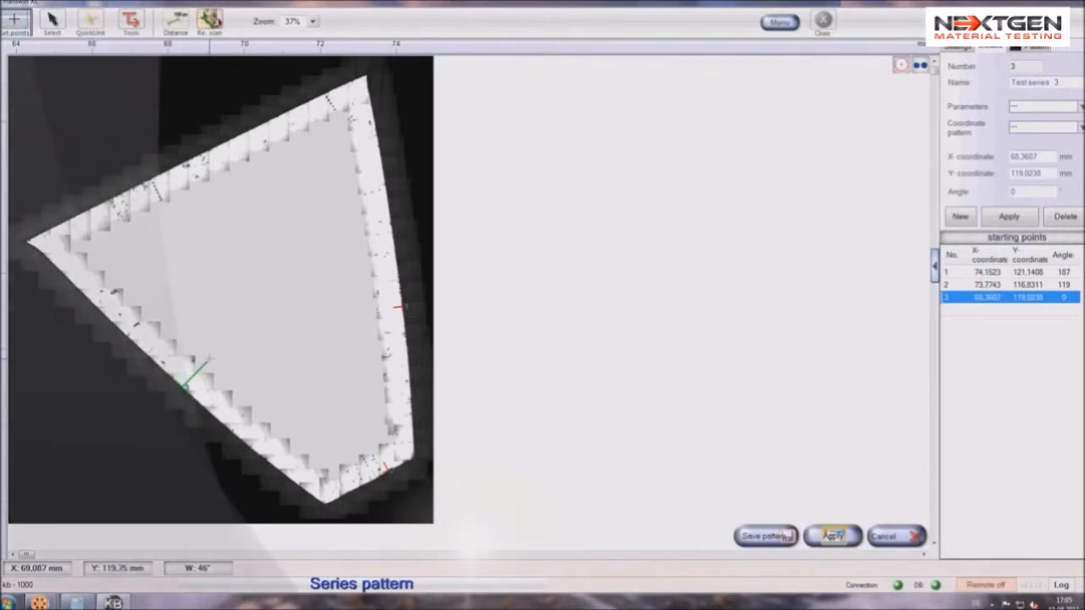
left_click(208, 360)
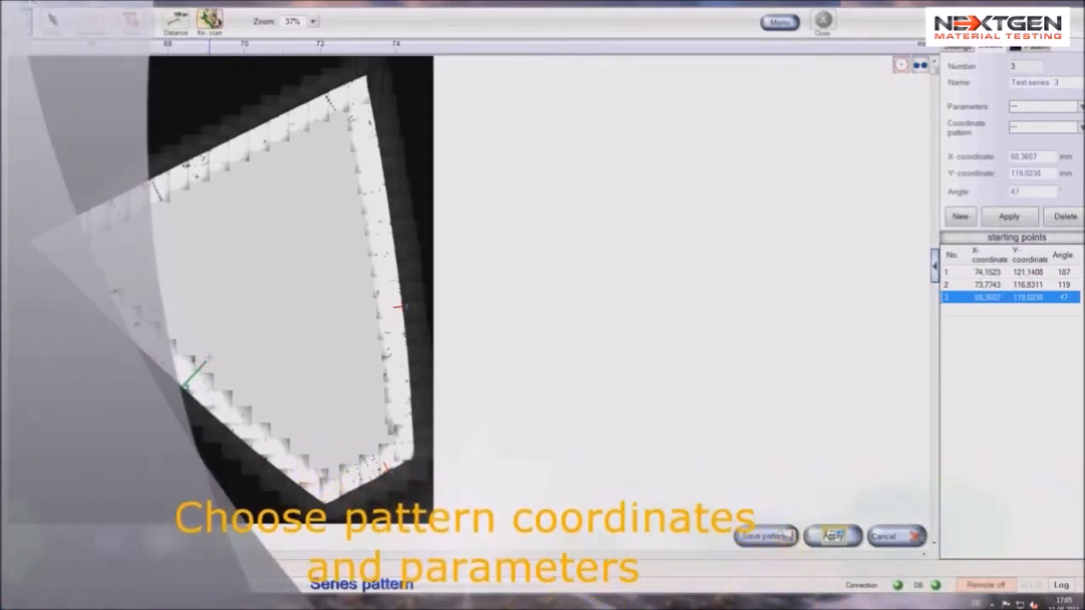
Expand the starting-point details and assign the coordinate pattern P_9 to Test series 1
left_click(935, 265)
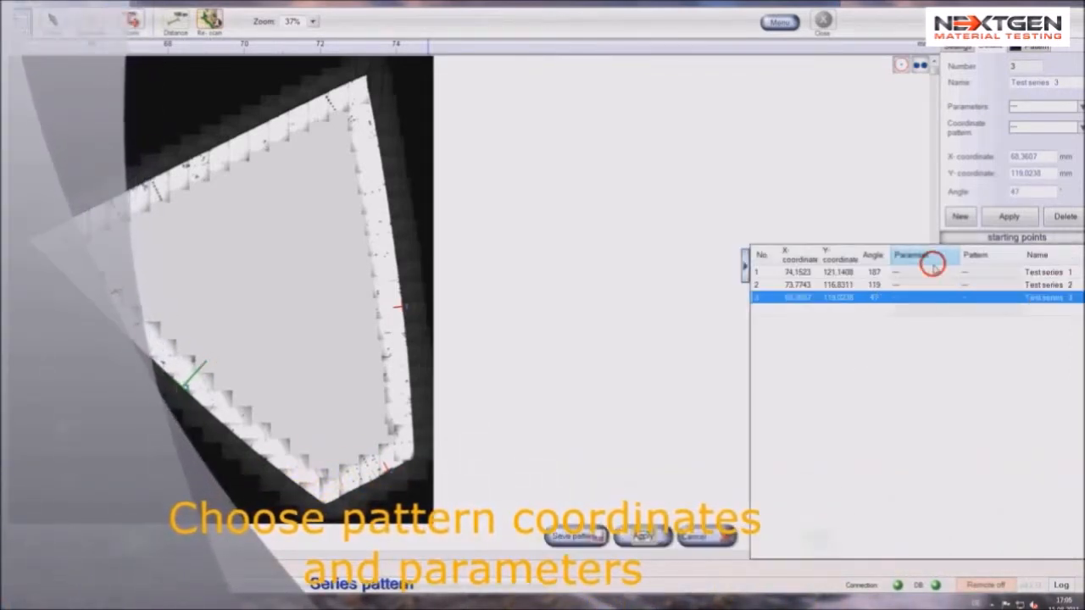
left_click(809, 272)
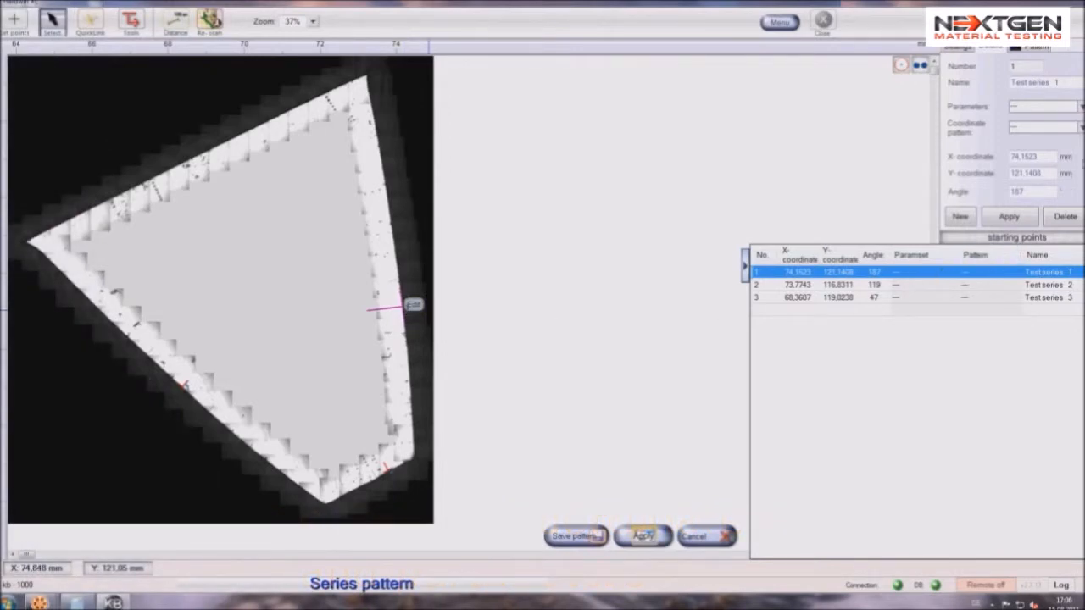
left_click(1081, 127)
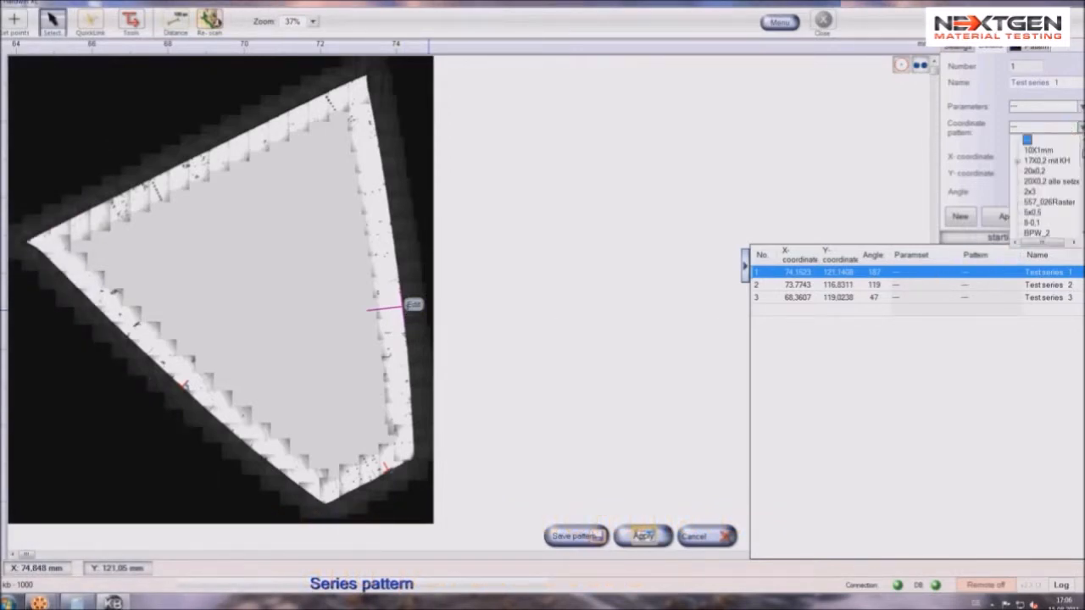
left_click_drag(1082, 150, 1082, 188)
left_click(1030, 222)
left_click(1017, 218)
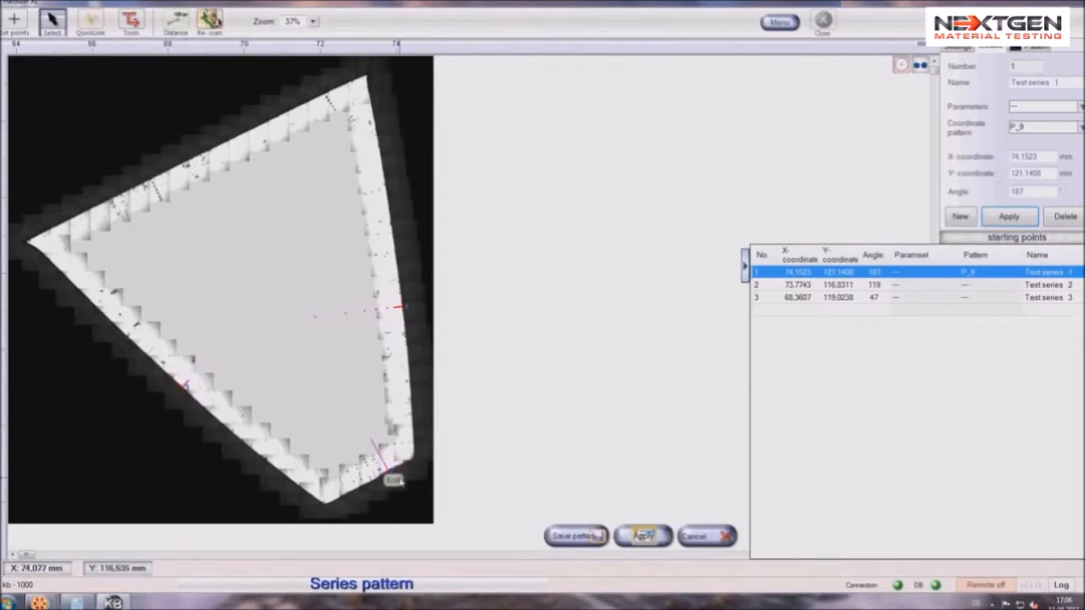
Assign the coordinate pattern P_9 to Test series 2 and 3 together
left_click_drag(951, 287, 954, 296)
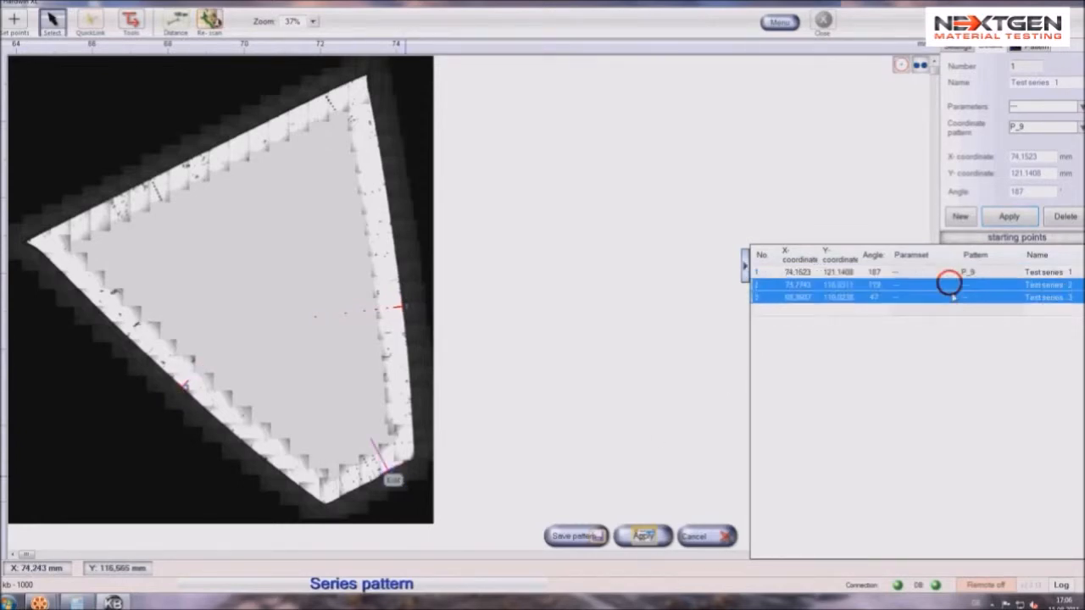
left_click(1080, 126)
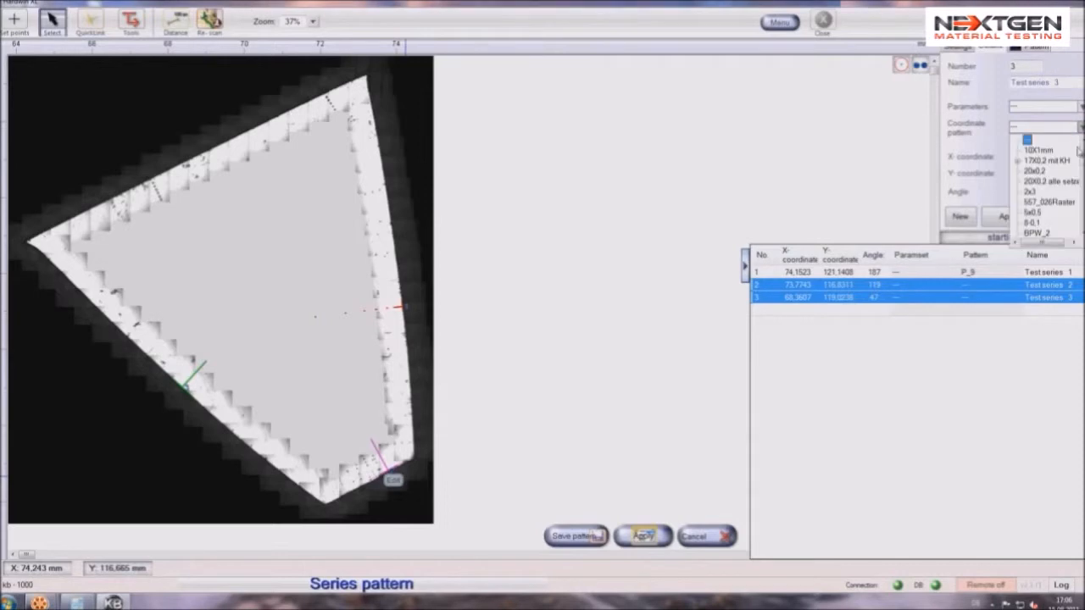
scroll(1050, 186, "down", 5)
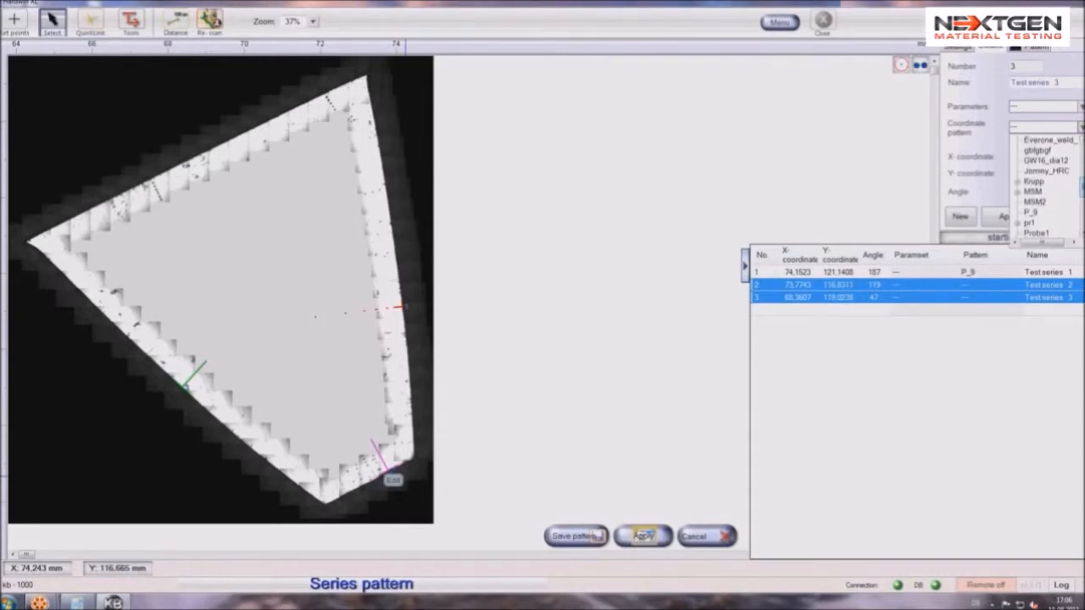
left_click(1036, 214)
left_click(1016, 218)
Apply the parameter set HV 1_10x_Chd to all three test series
left_click_drag(928, 273, 927, 300)
left_click(1081, 106)
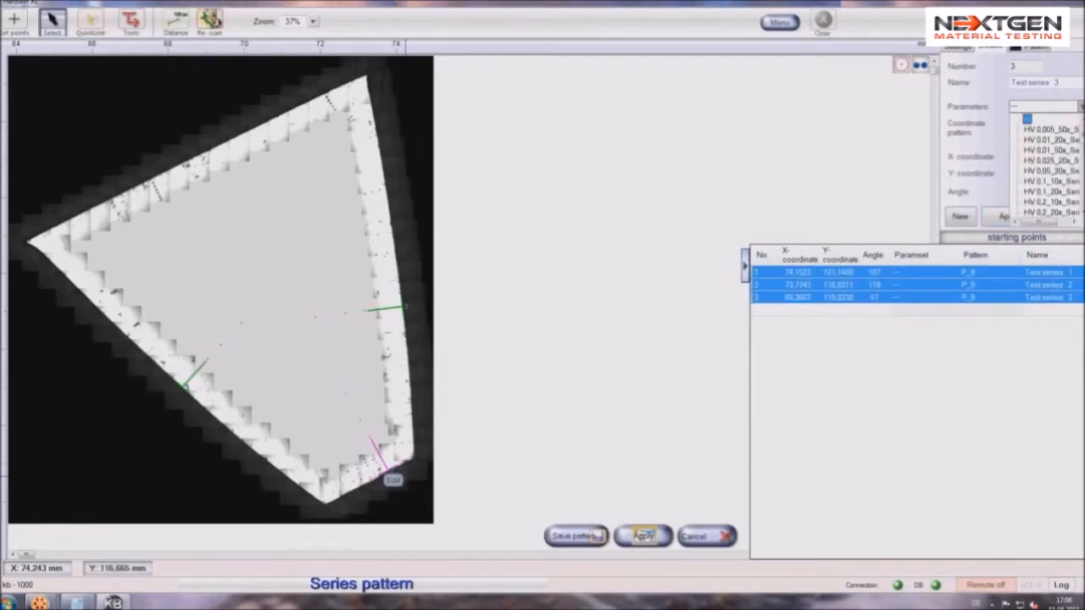
scroll(1050, 165, "down", 5)
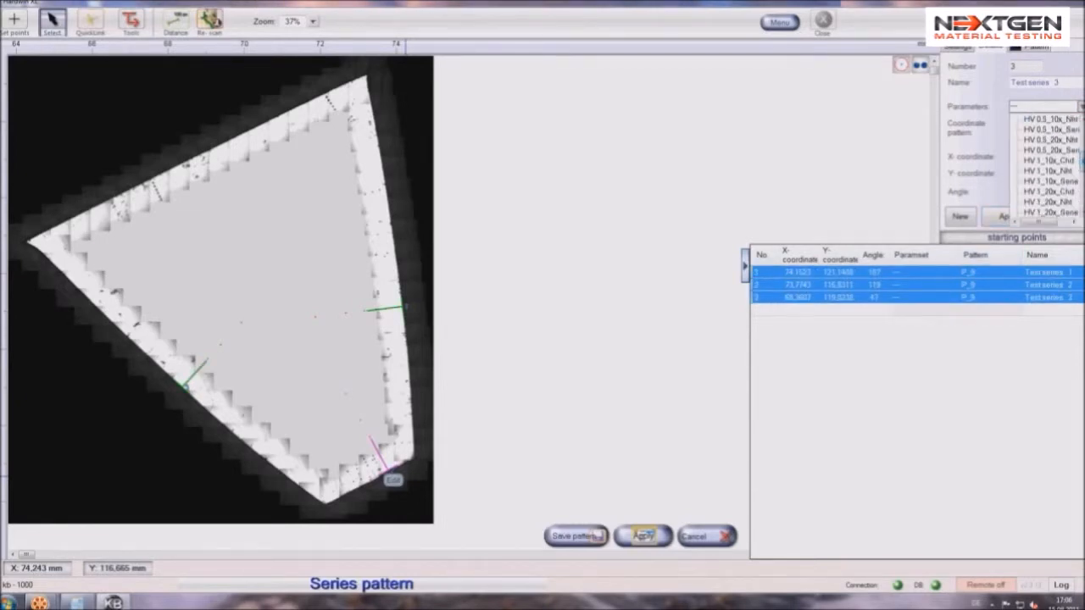
left_click(1066, 166)
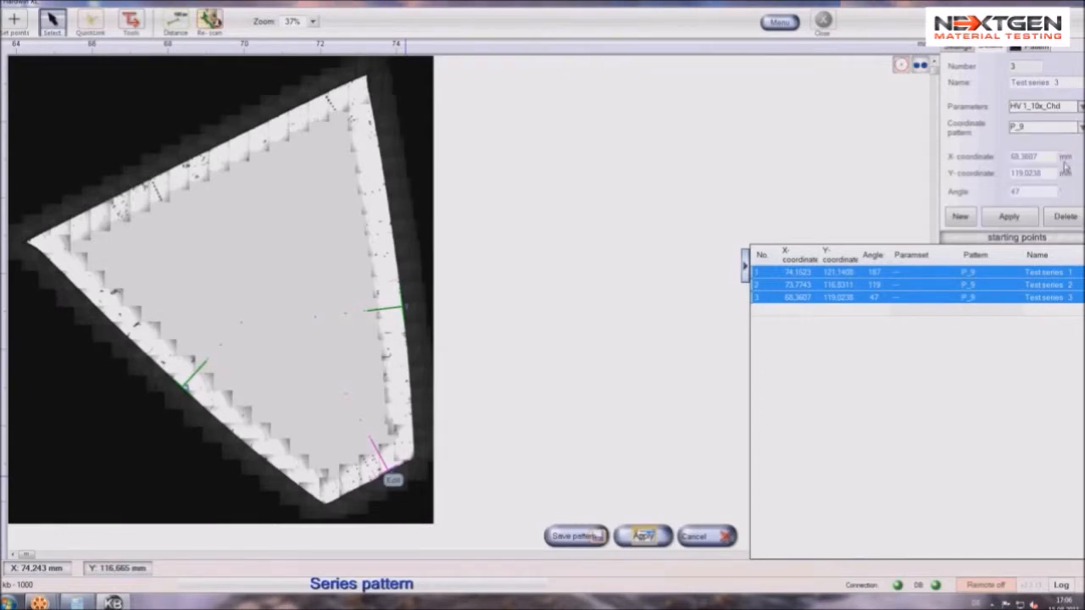
left_click(1012, 217)
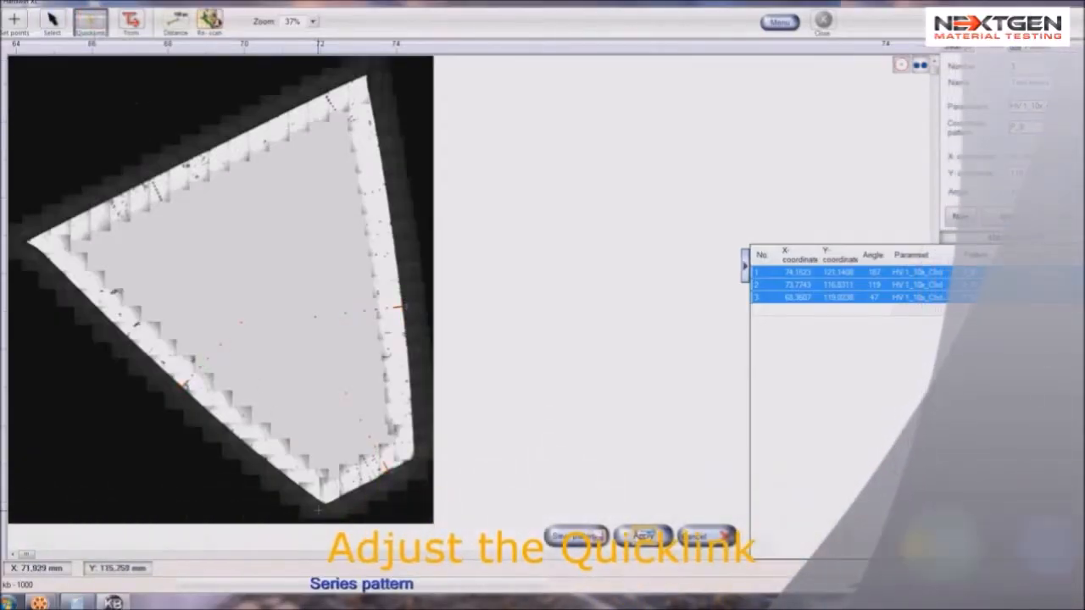
Place and align the QuickLink at the tooth's lowest corner
left_click(325, 505)
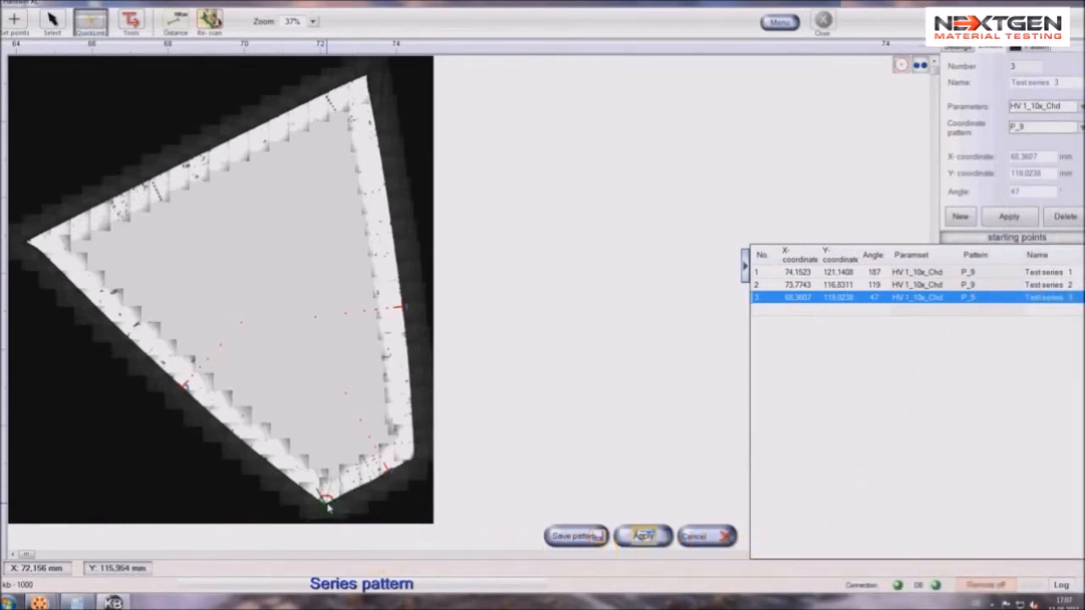
left_click(324, 507)
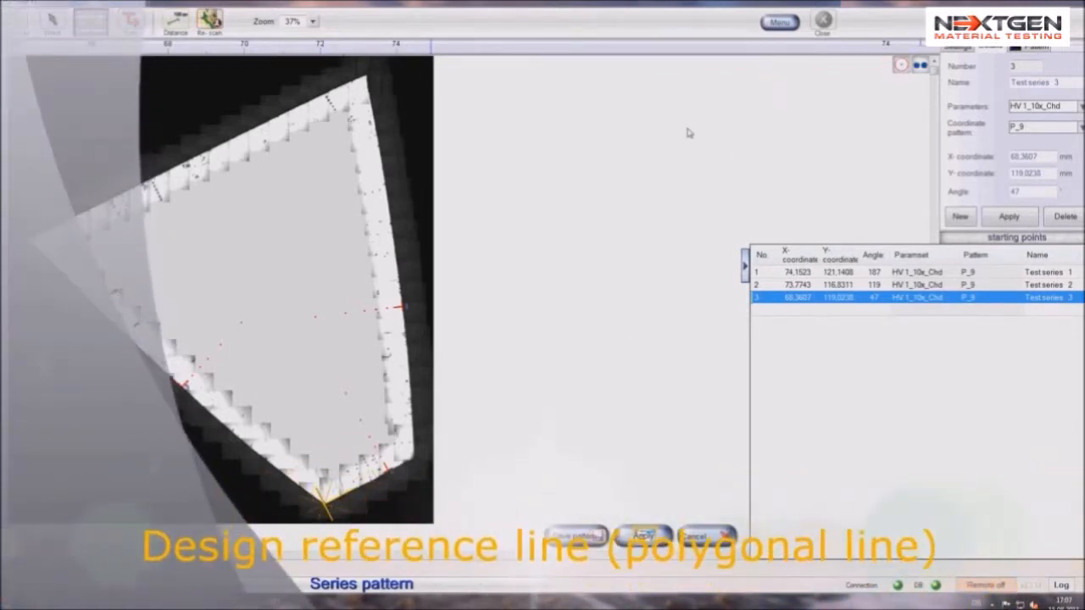
Draw two polygonal reference lines, one along the tooth's lower-left edge and one along its right edge, and finish polygon editing
left_click(775, 23)
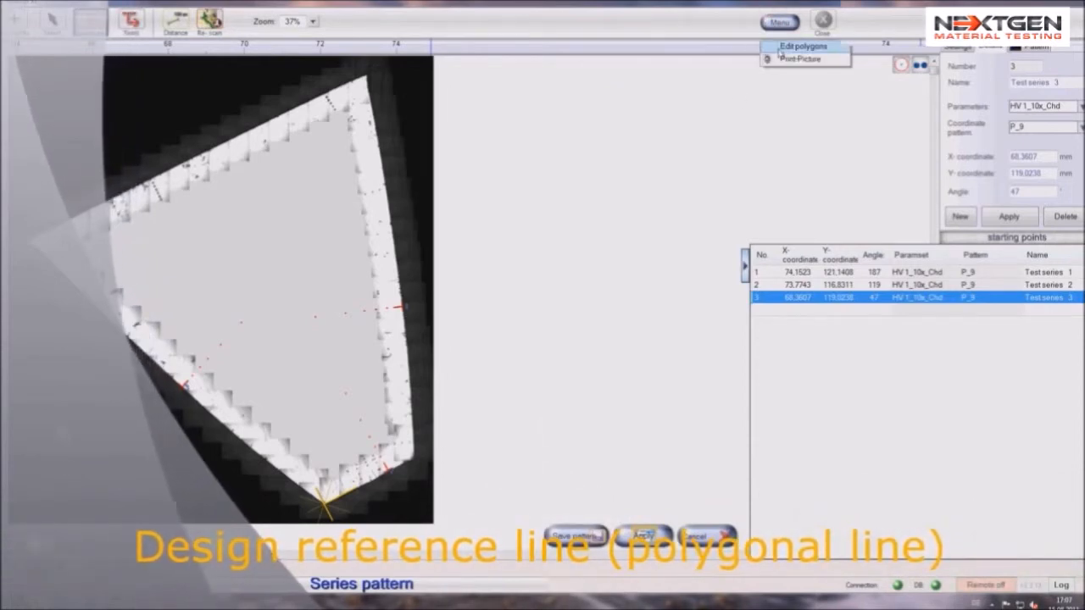
left_click(784, 46)
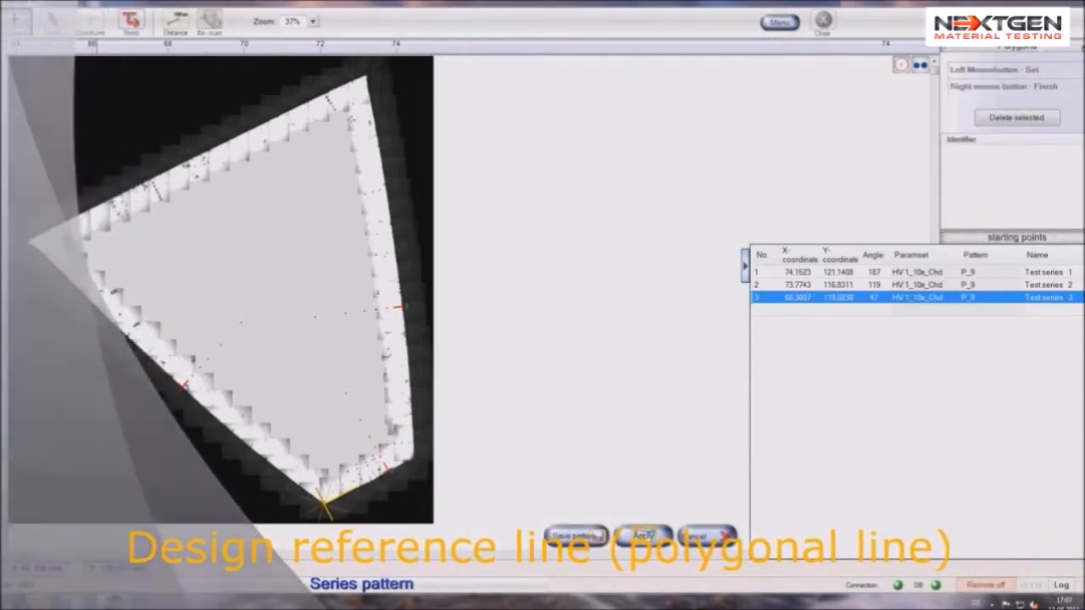
left_click(100, 325)
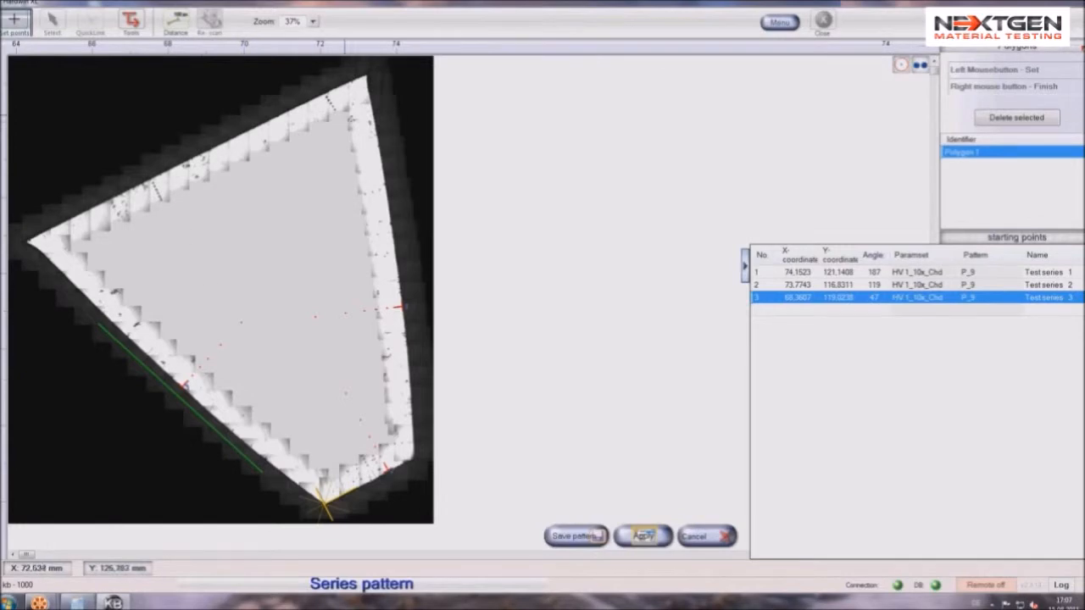
left_click(379, 136)
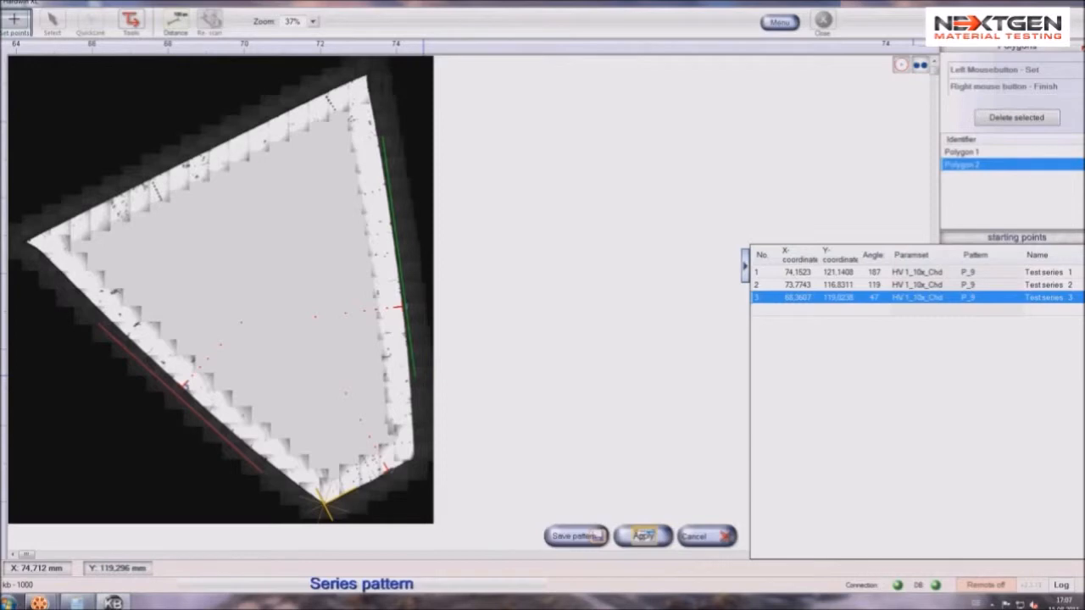
left_click(1082, 49)
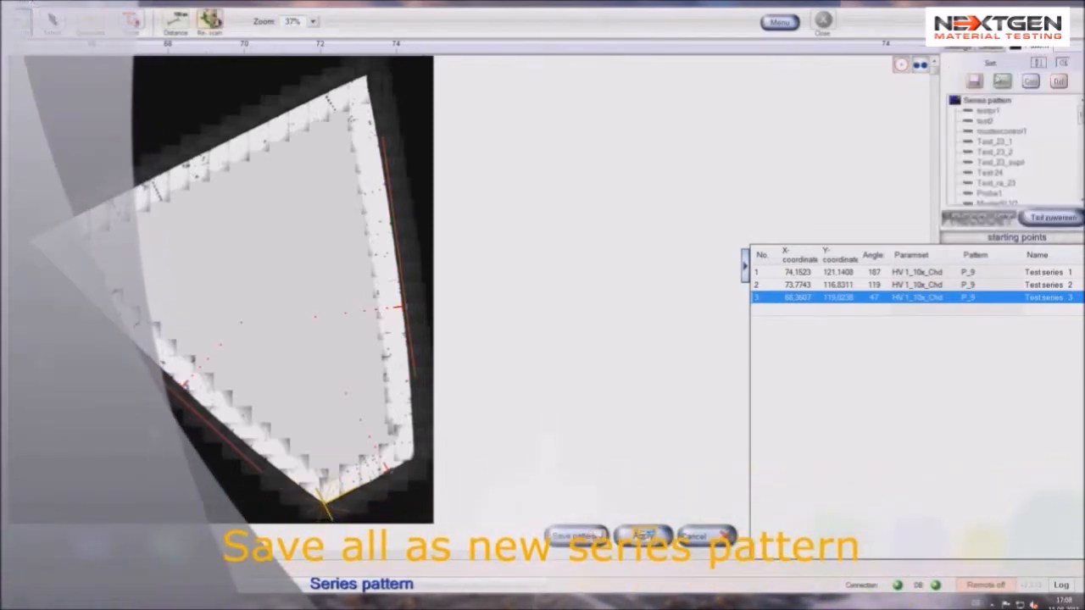
Save the complete setup as a new series pattern named Tooth P9
left_click(1003, 81)
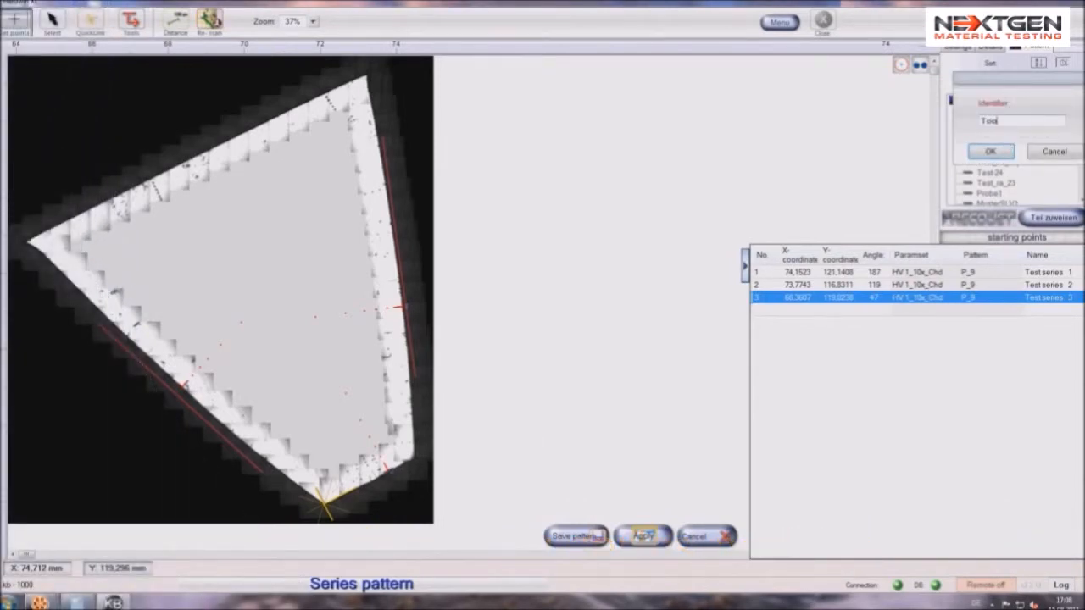
left_click(1005, 149)
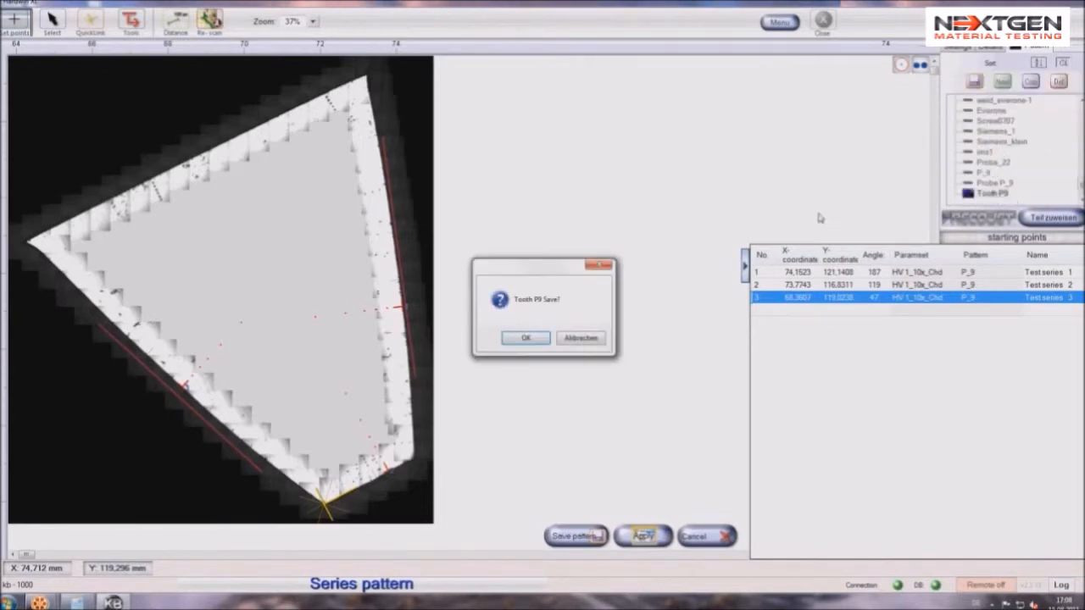
left_click(533, 338)
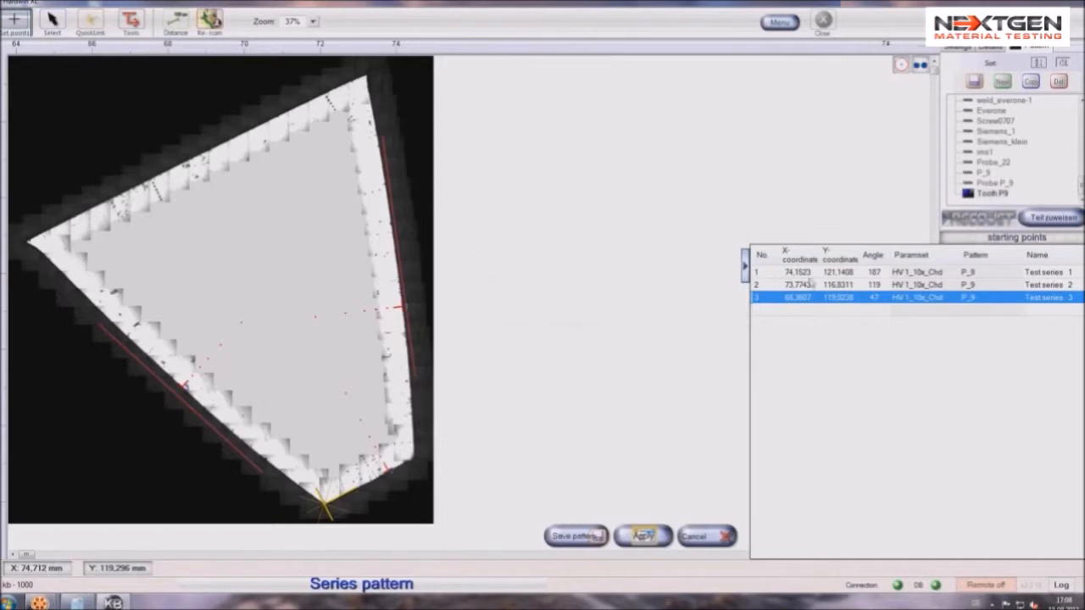
Assign the Tooth P9 series pattern to the Tooth P9 part for recognition, saving the pattern when asked
left_click(1050, 218)
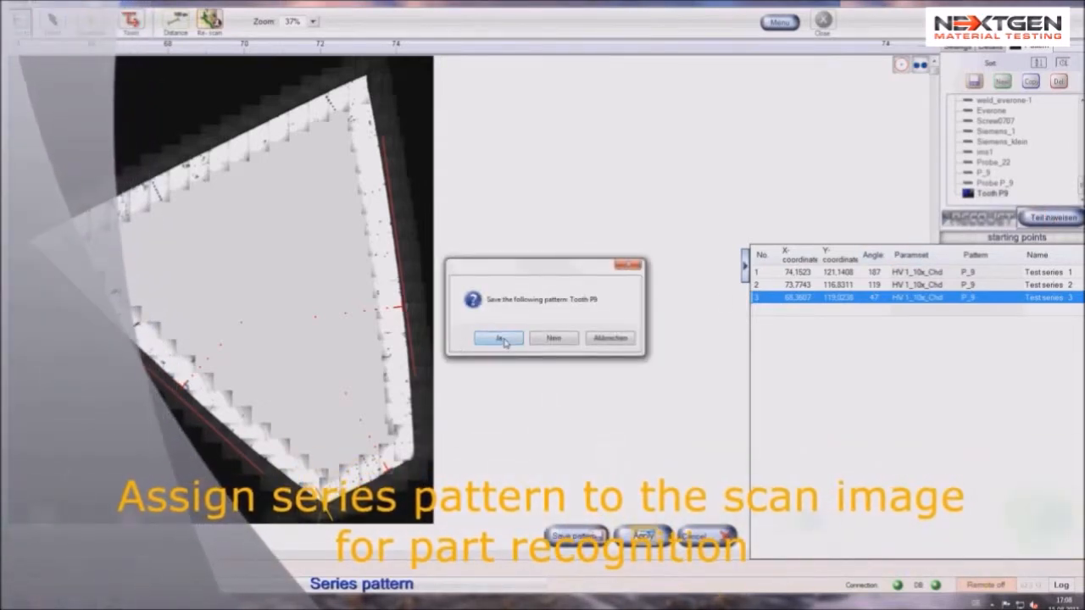
left_click(500, 338)
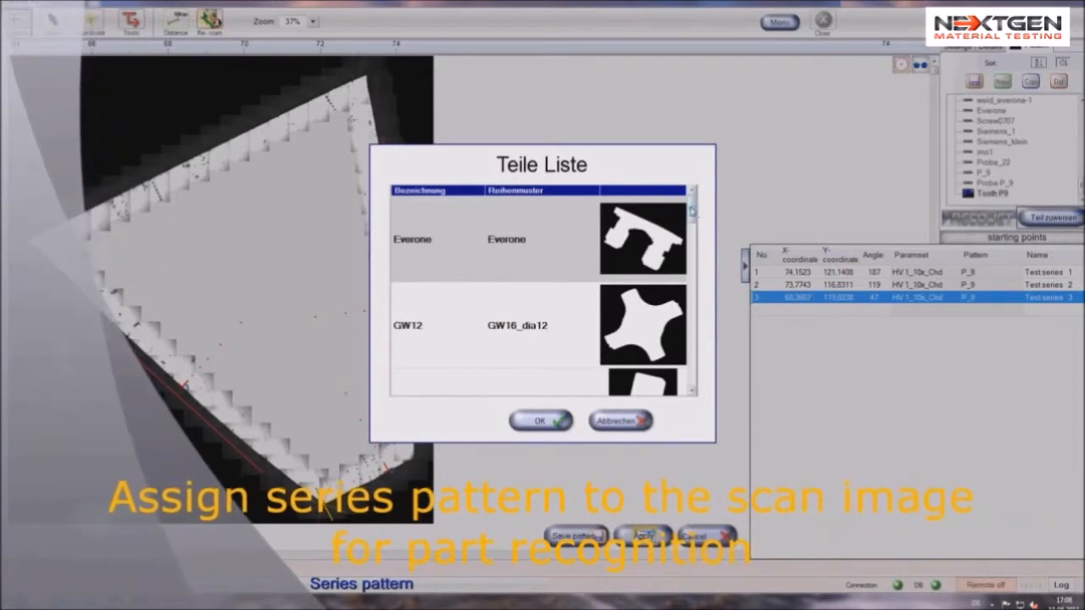
left_click_drag(691, 212, 691, 231)
left_click_drag(691, 240, 691, 326)
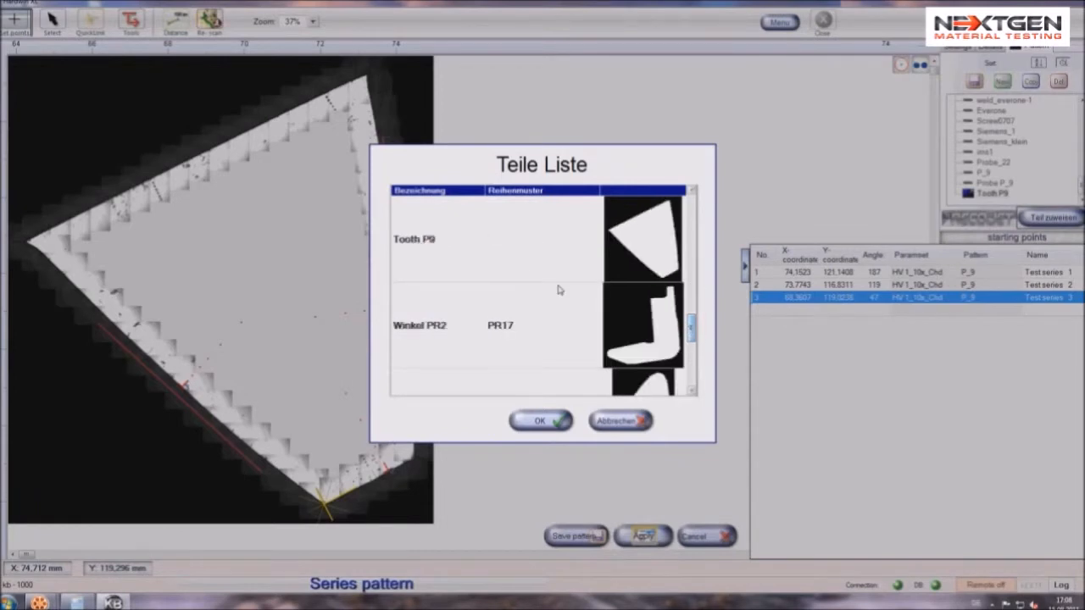
left_click(524, 256)
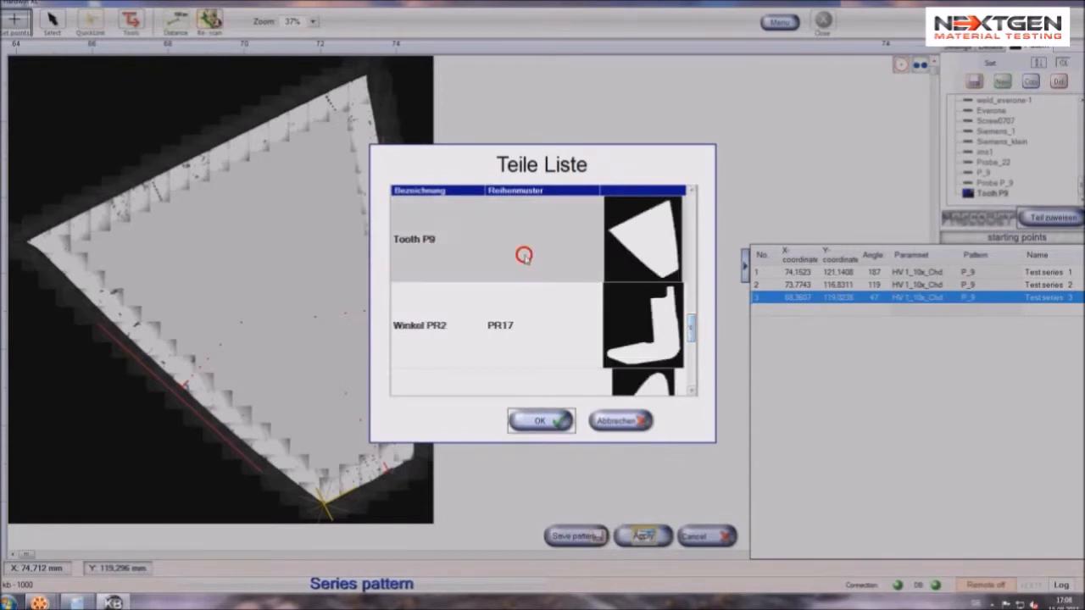
left_click(552, 422)
left_click(560, 336)
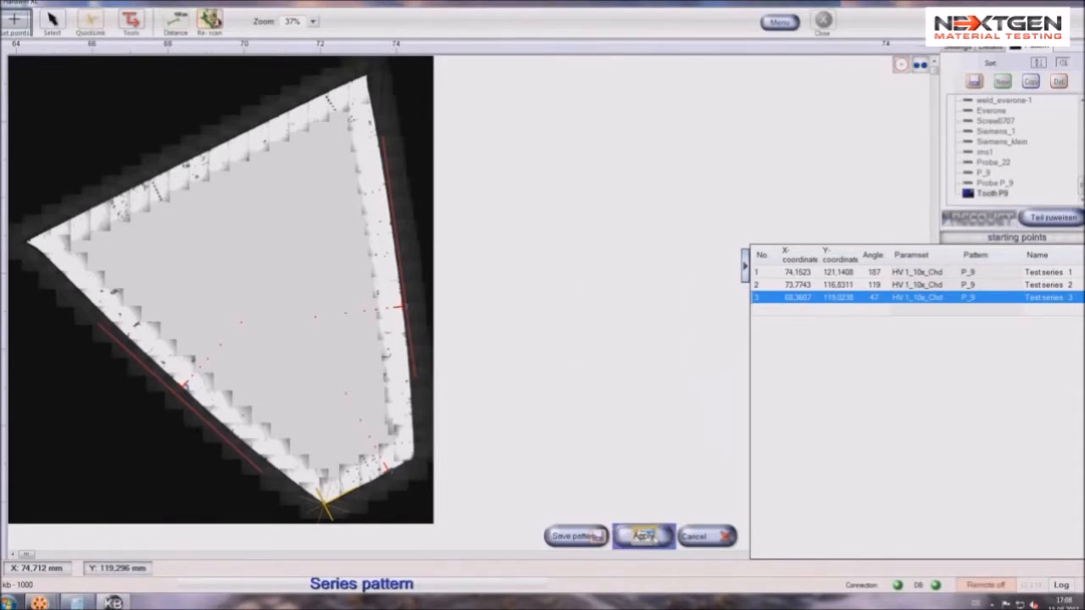
Apply the series pattern, saving it as Tooth P9, and check the planned test points of the three test series and the sample overview
left_click(644, 535)
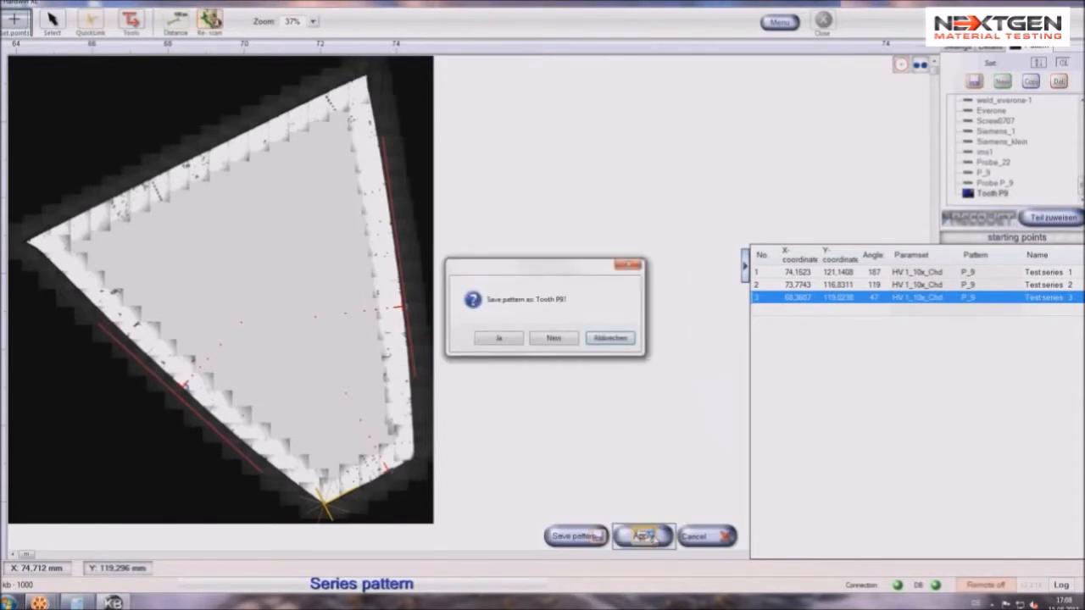
left_click(495, 340)
left_click(225, 146)
left_click(223, 154)
left_click(226, 165)
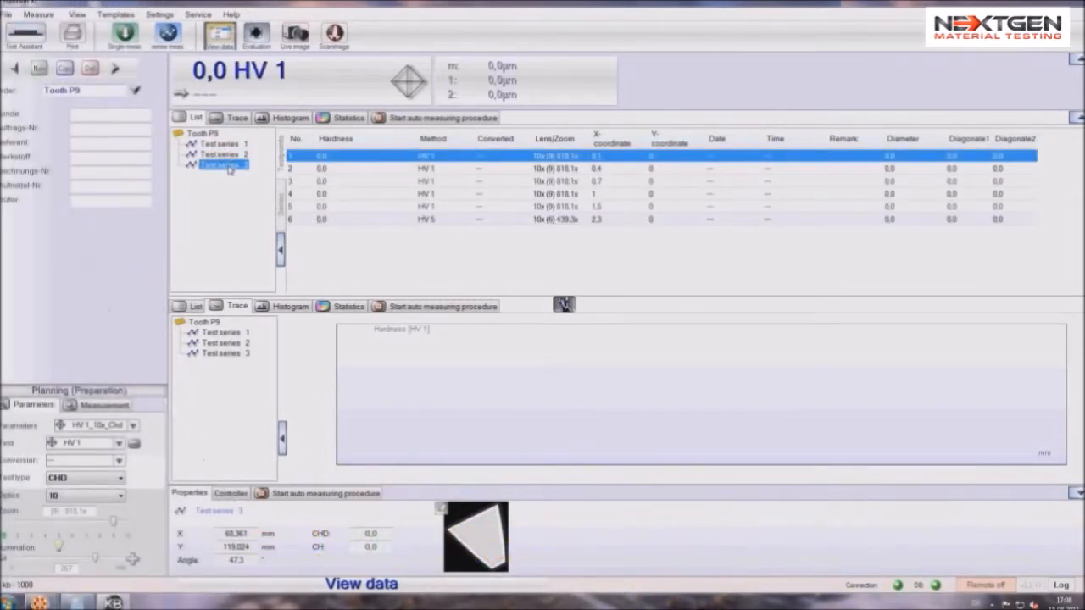
left_click(208, 134)
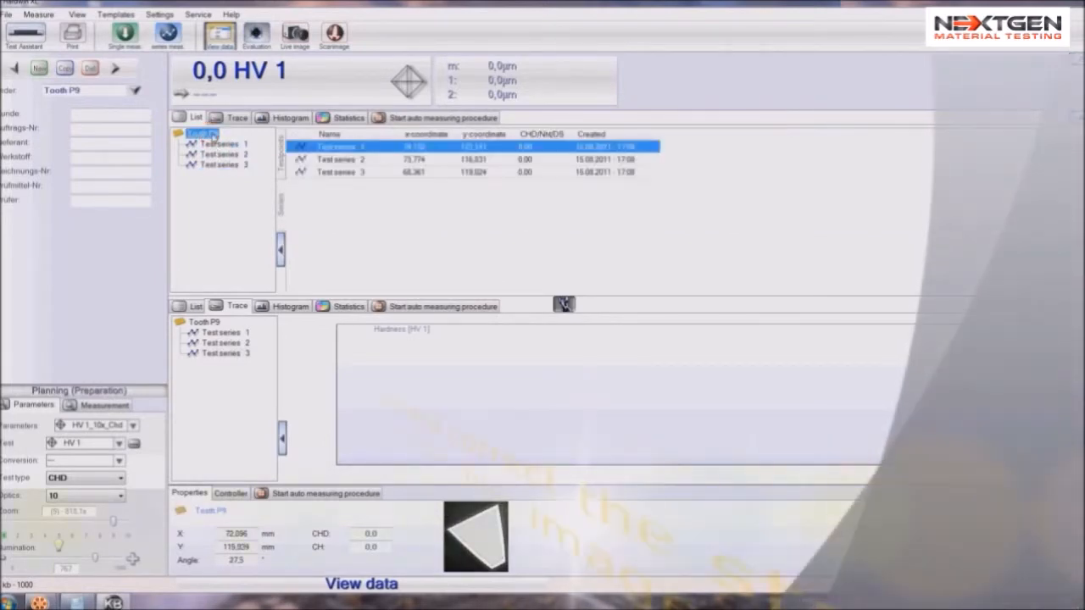
Start the series measurement with repositioning of starting points and align test series 1 perpendicular to the tooth edge on the live image
left_click(168, 34)
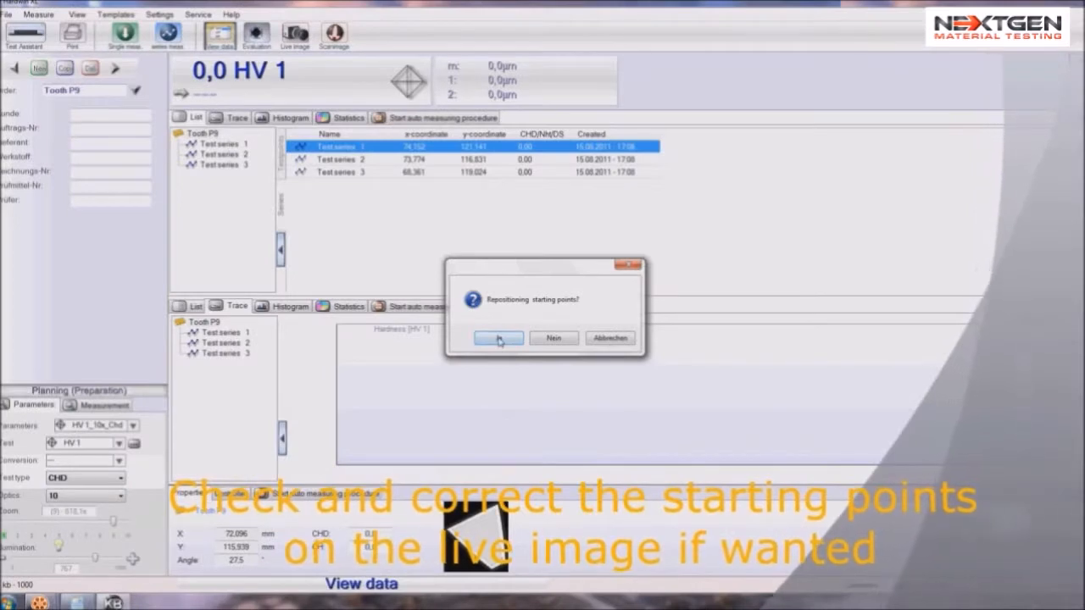
left_click(293, 465)
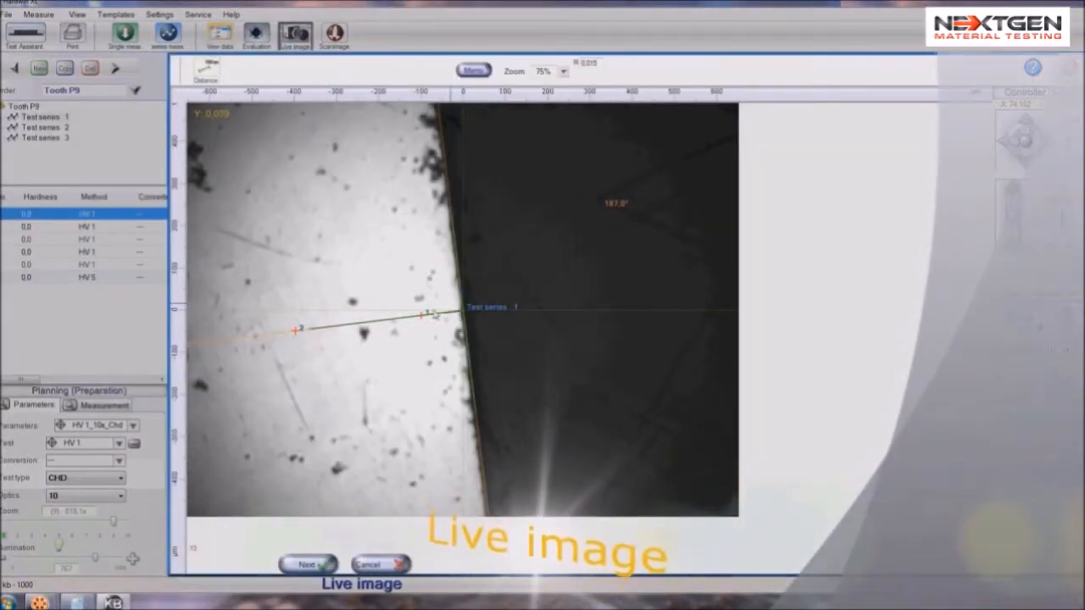
left_click_drag(406, 326, 407, 329)
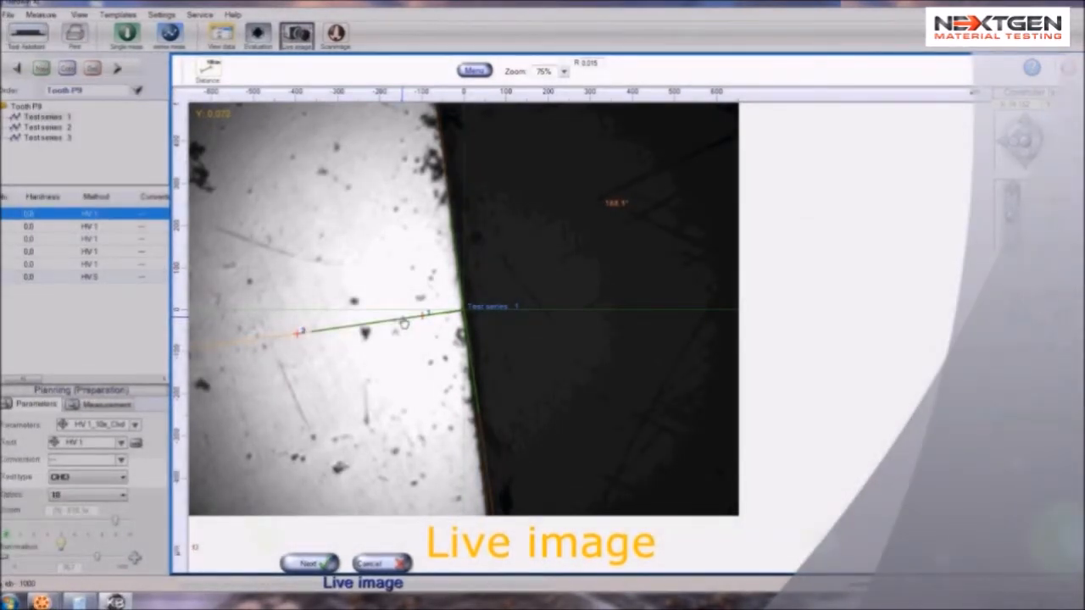
left_click_drag(404, 323, 401, 326)
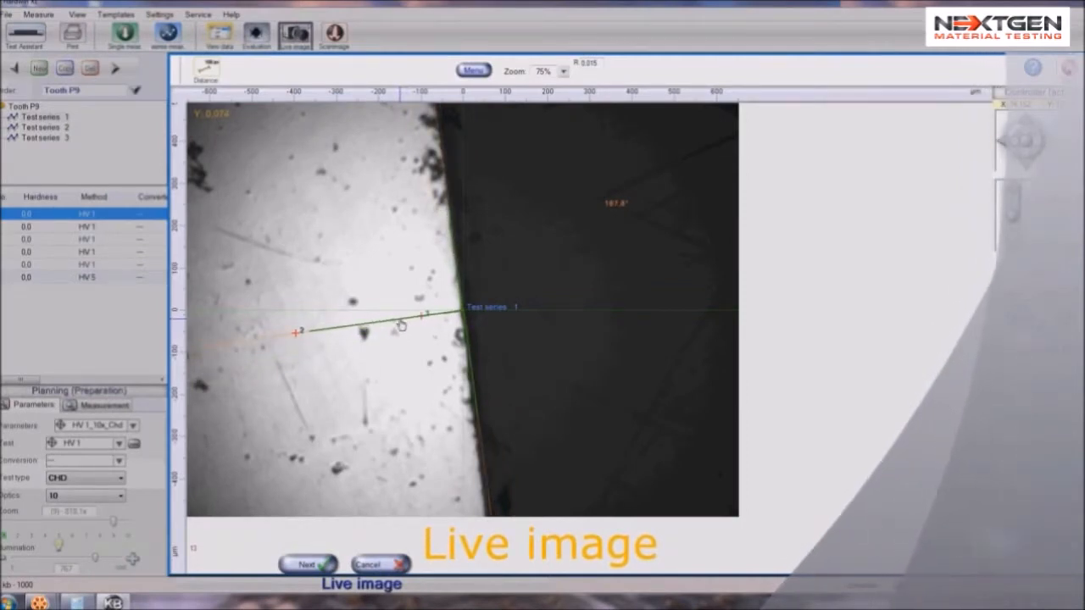
Confirm the starting points of test series 1, 2 and 3 on the tooth edge and run the measurement
left_click(320, 565)
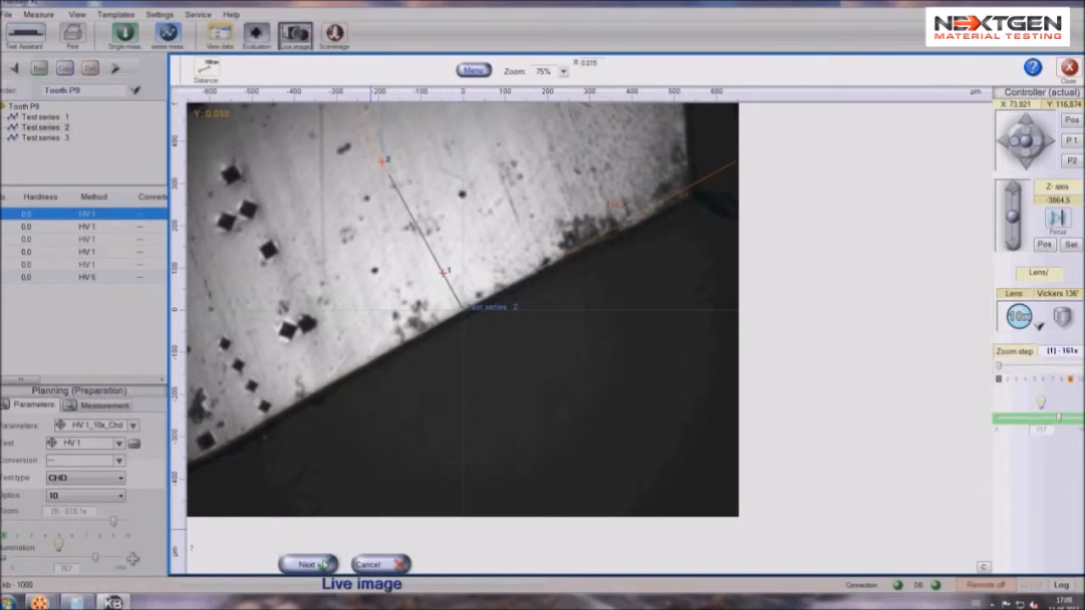
left_click(322, 565)
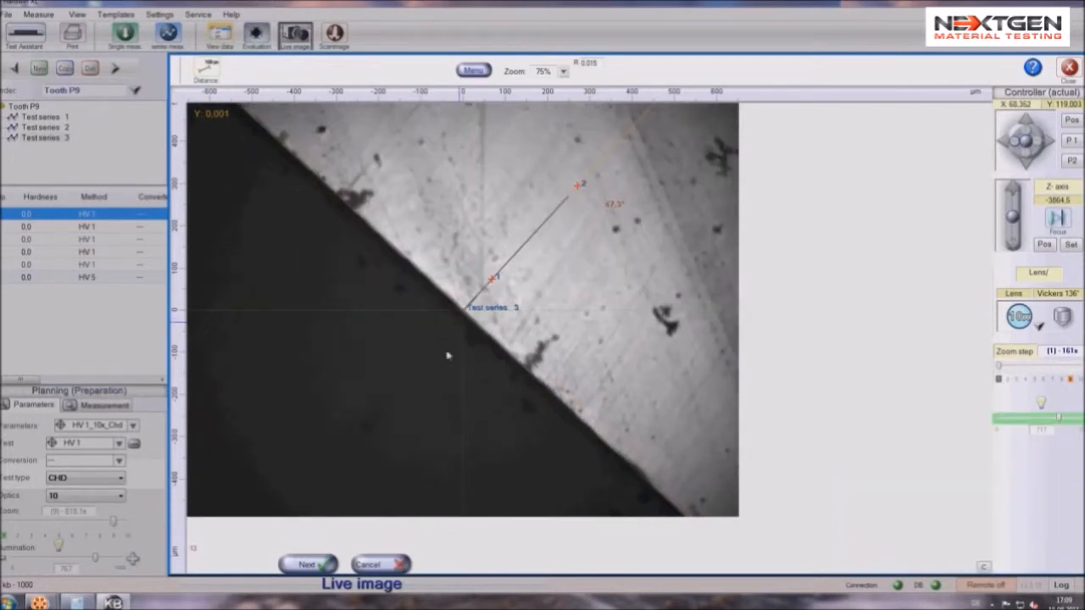
left_click(320, 565)
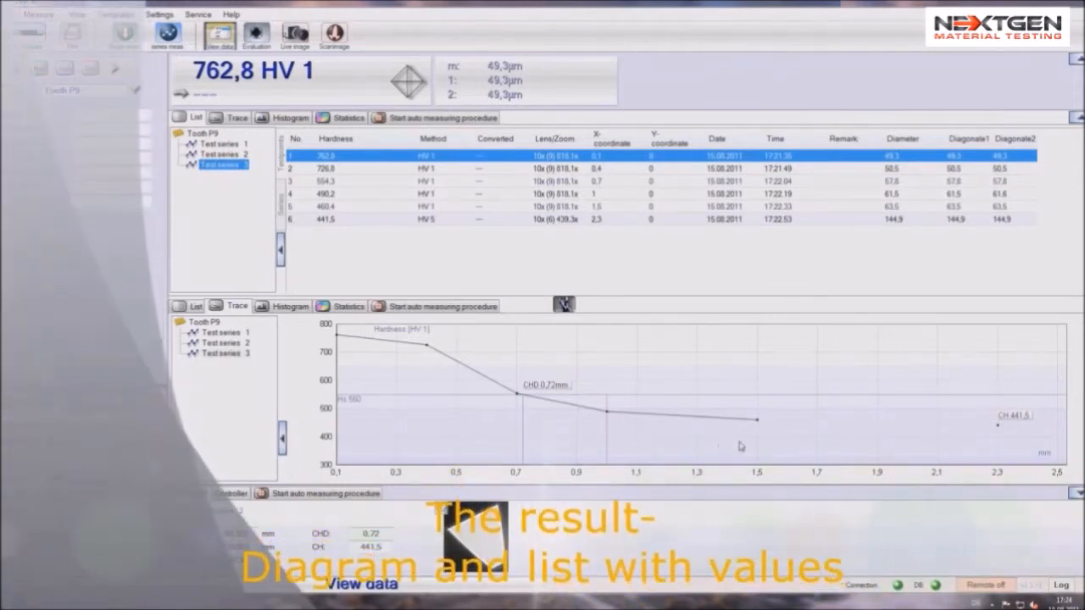
Examine the hardness values and traces of test series 2 and 1, and the combined results of the whole sample
left_click(220, 154)
left_click(220, 144)
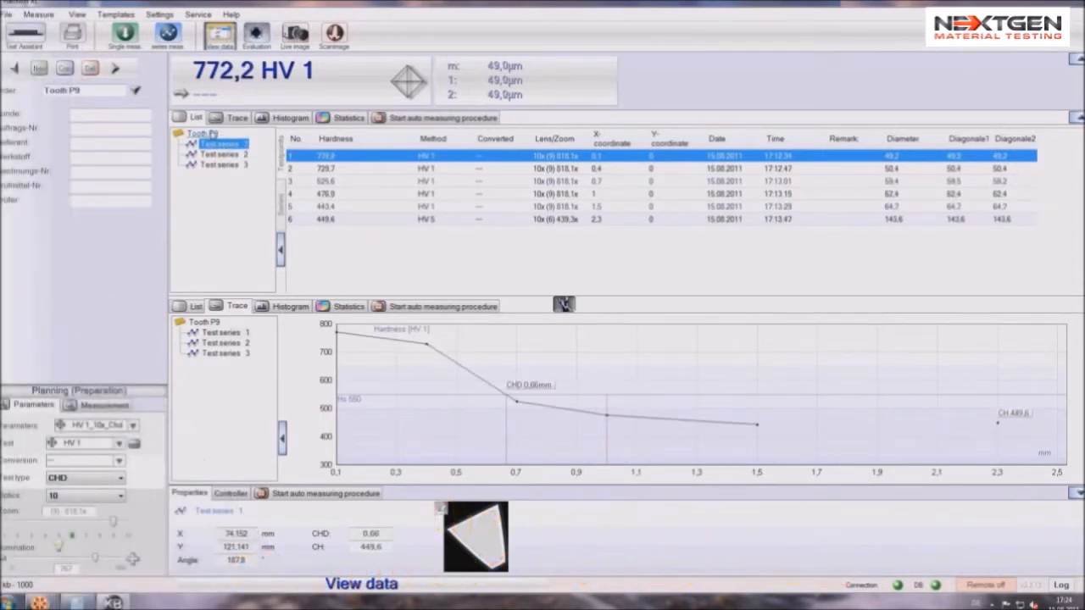
left_click(211, 133)
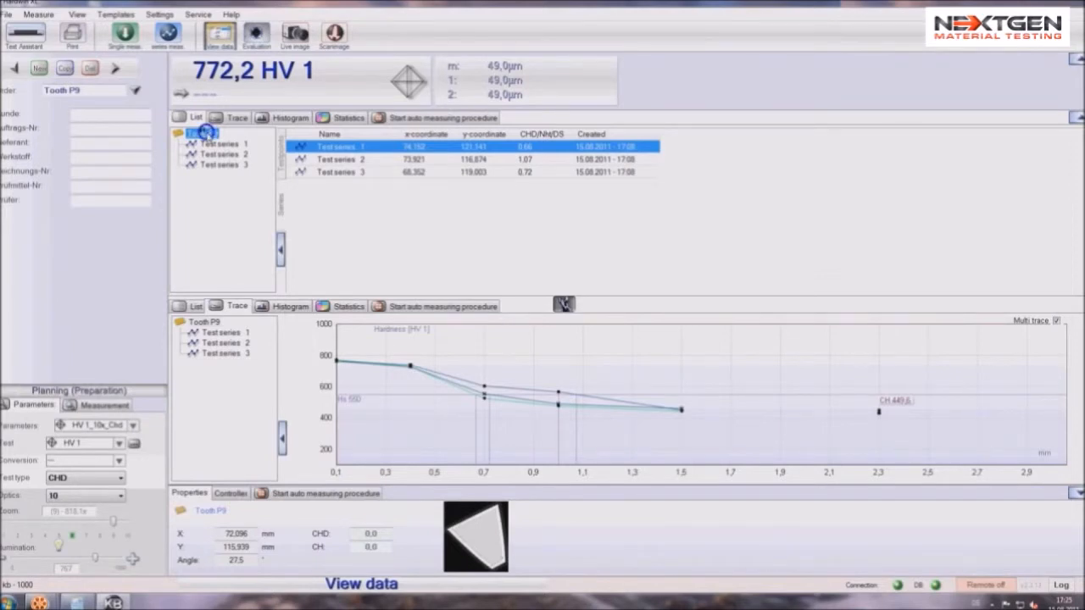
Open the Tooth P9 sample's print picture for editing, enlarge its labels and lines, and show the test point numbers
right_click(205, 133)
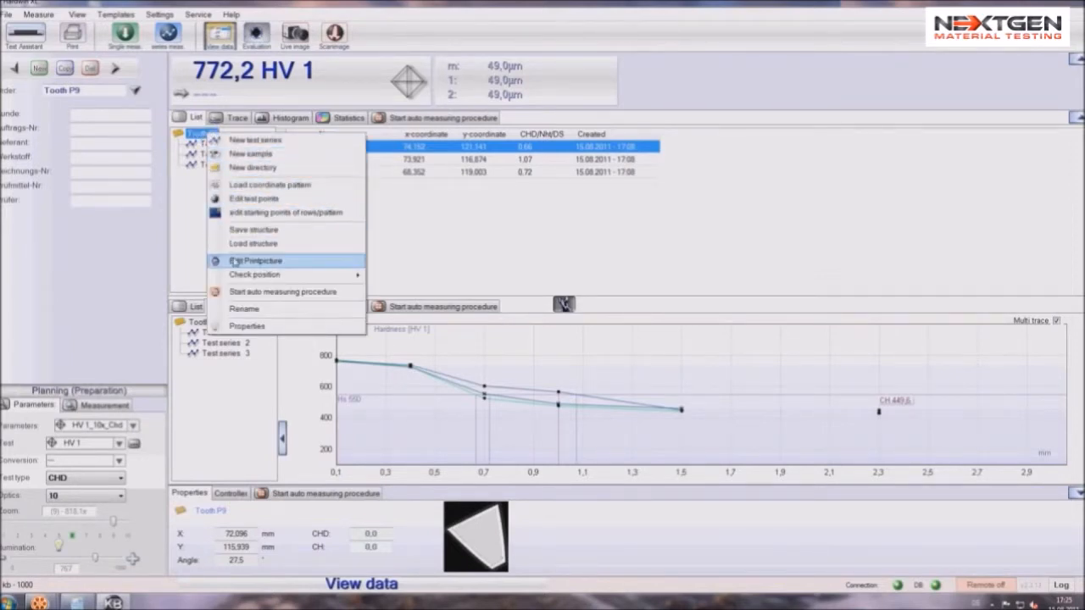
left_click(246, 261)
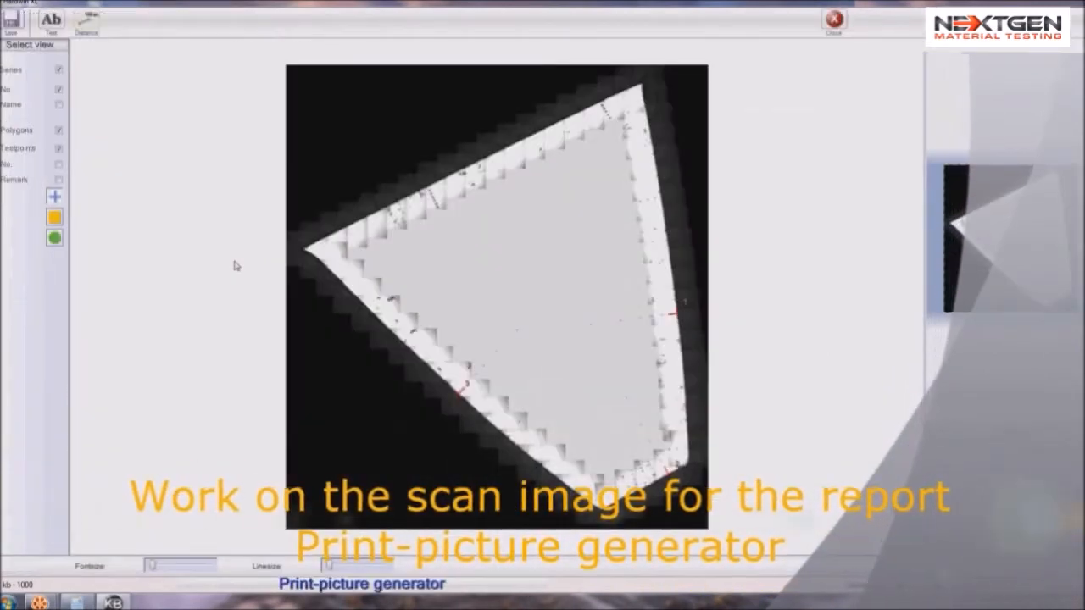
left_click_drag(154, 566, 173, 569)
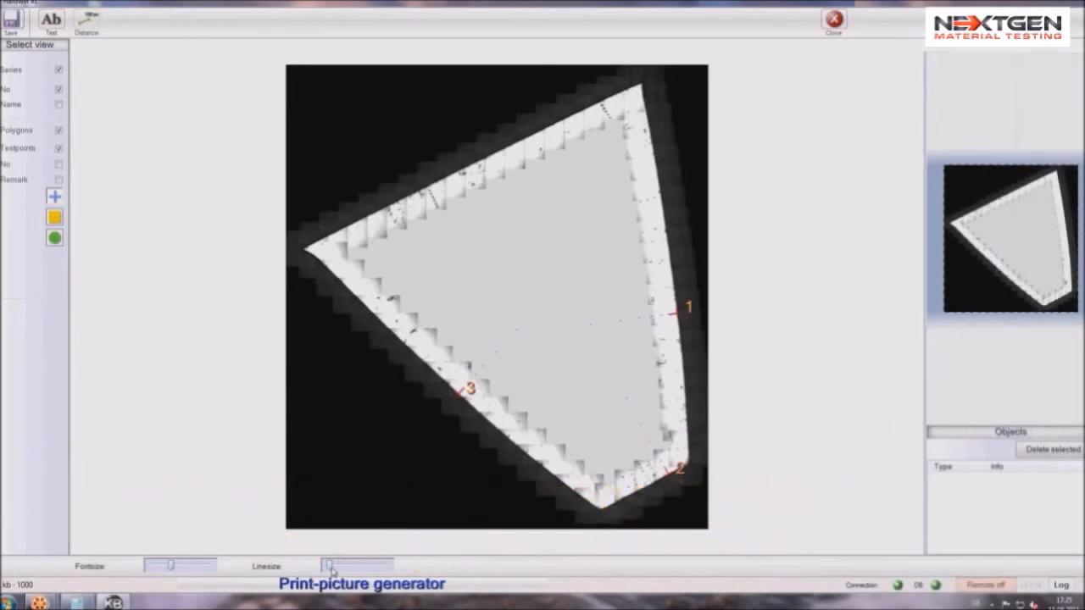
left_click_drag(336, 566, 346, 569)
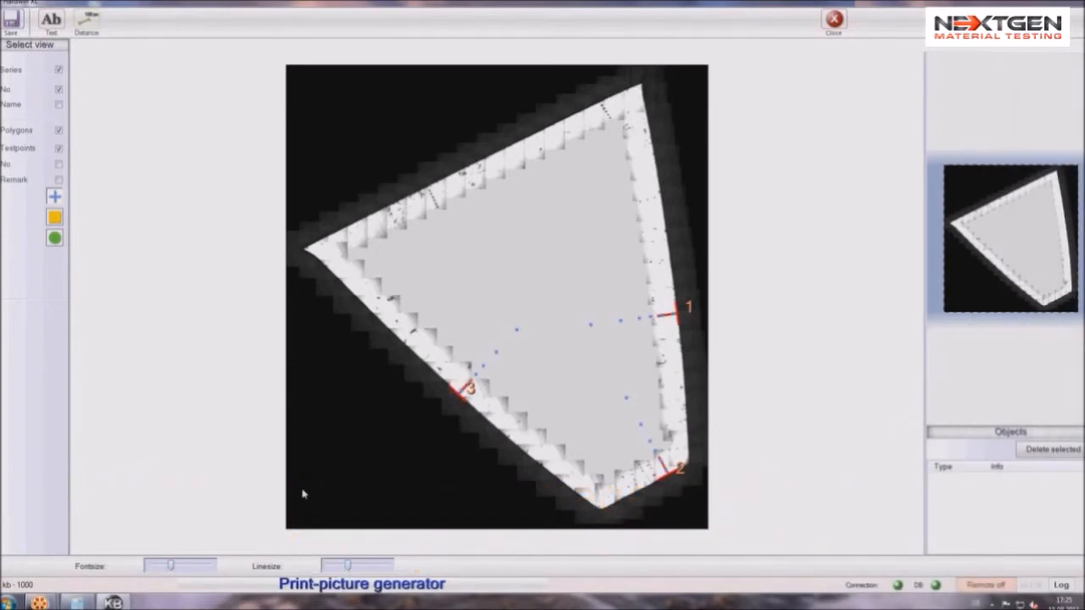
left_click(59, 166)
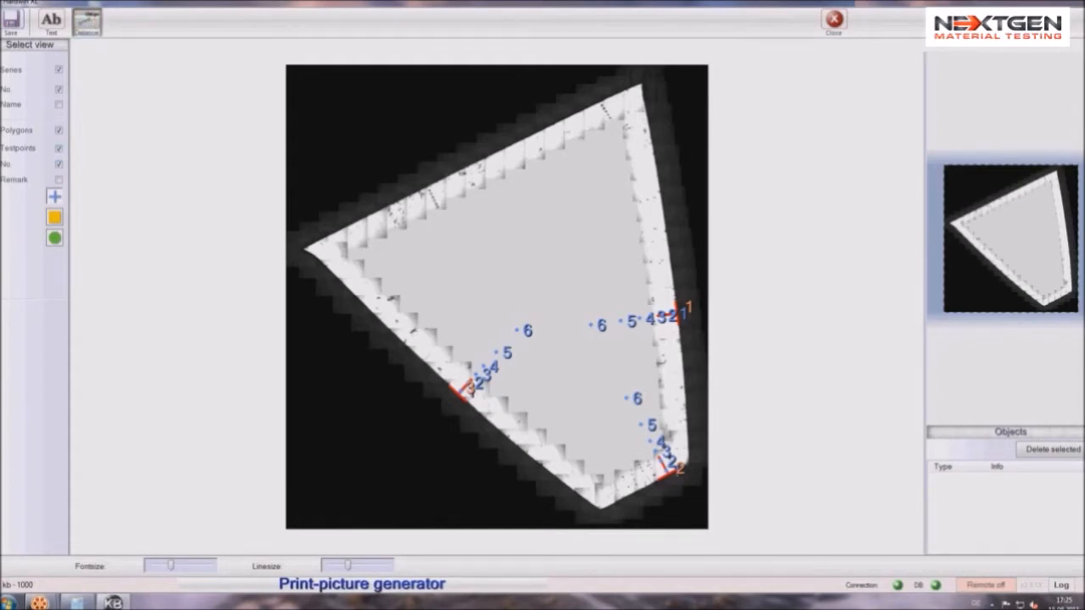
Add a distance dimension of about 9.64 mm across the tooth and a text label reading Tooth 9 in its upper area
mouse_move(442, 178)
left_mouse_down()
mouse_move(532, 313)
mouse_move(570, 412)
mouse_move(625, 458)
mouse_move(609, 509)
left_mouse_up()
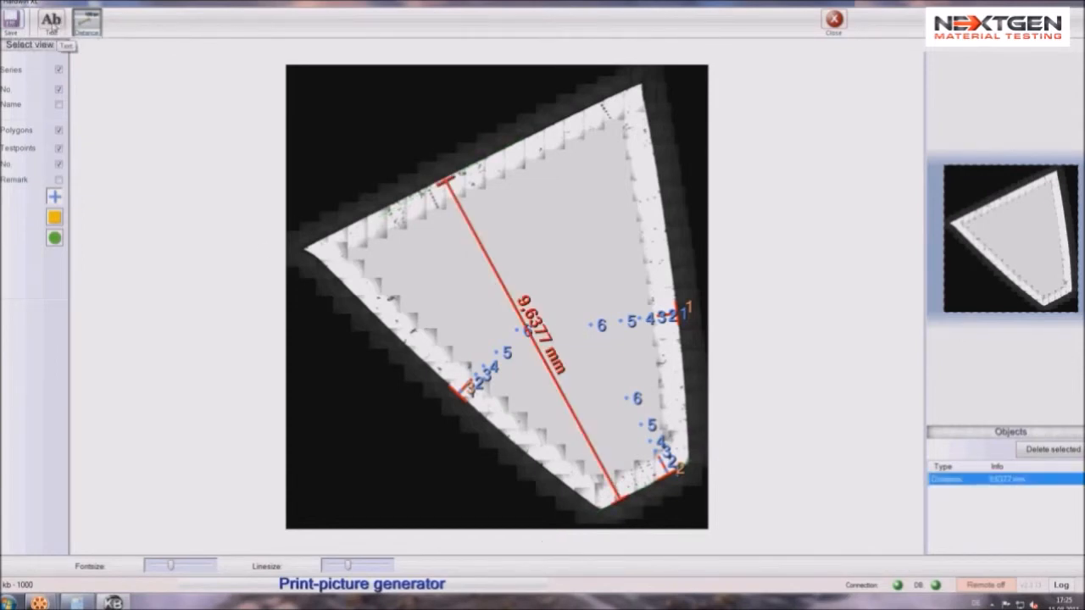
left_click(51, 25)
left_click(554, 238)
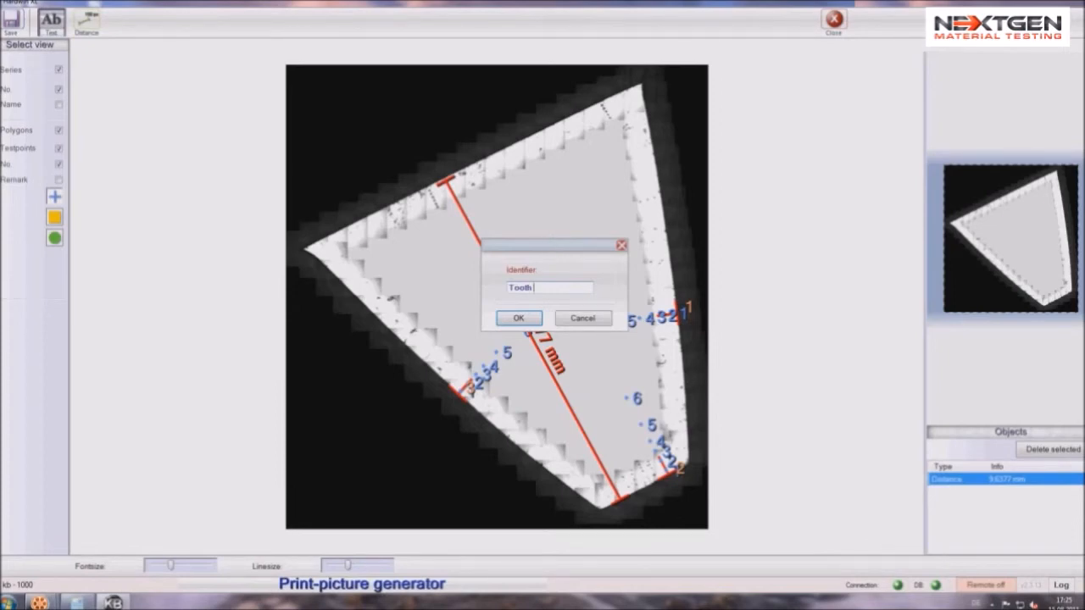
left_click(519, 320)
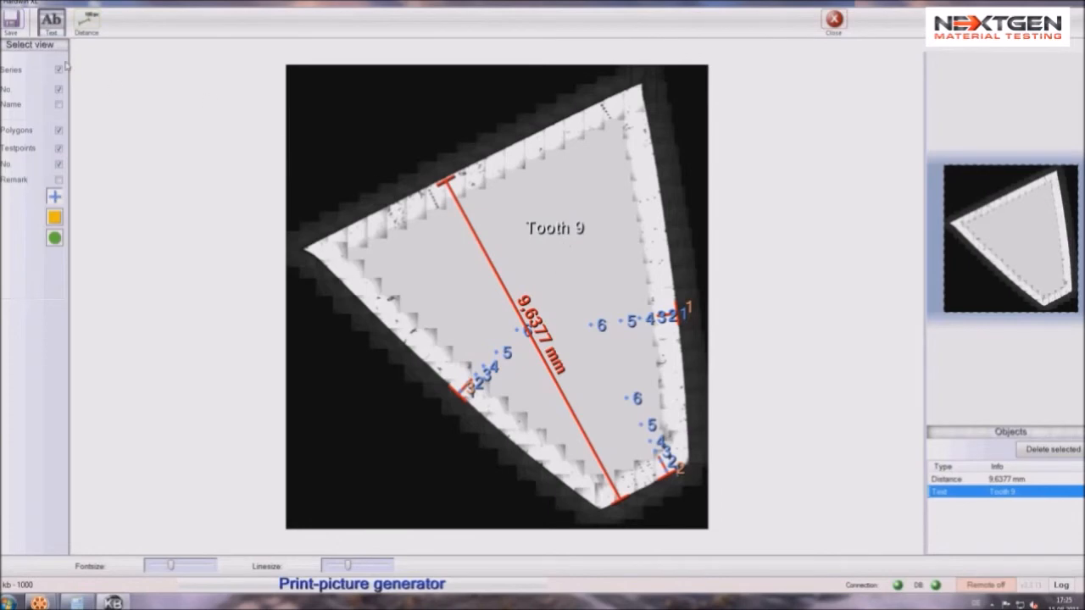
Save the annotated print picture and close the print-picture generator
left_click(16, 26)
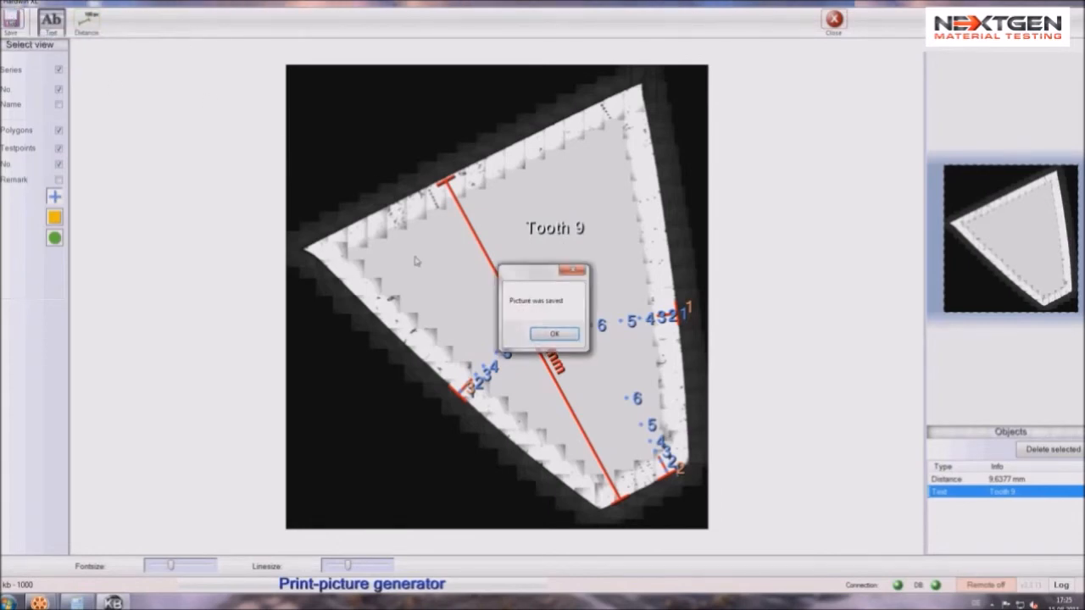
left_click(554, 335)
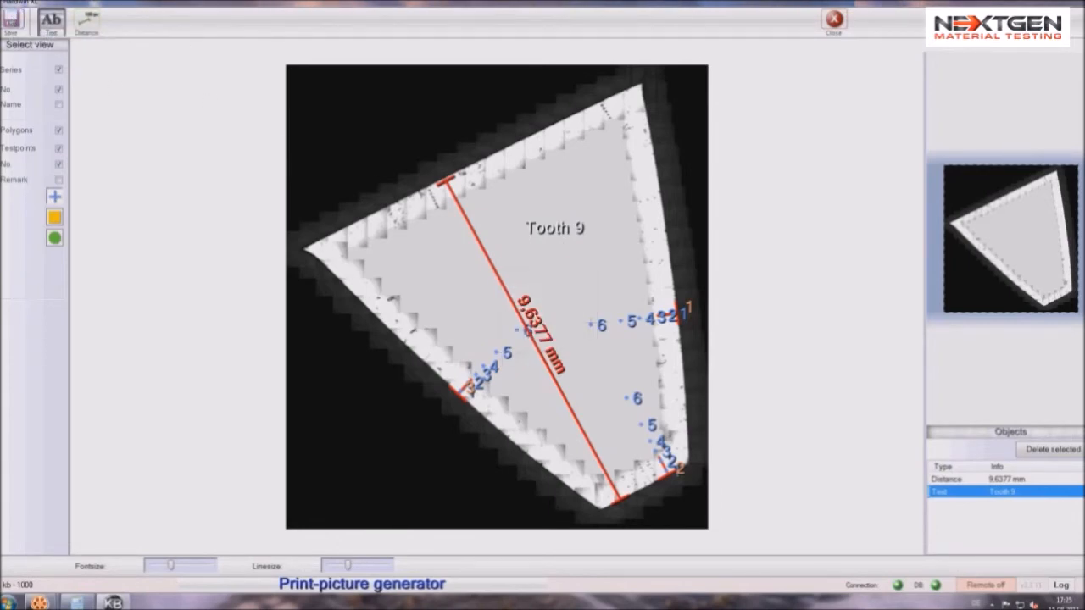
left_click(841, 31)
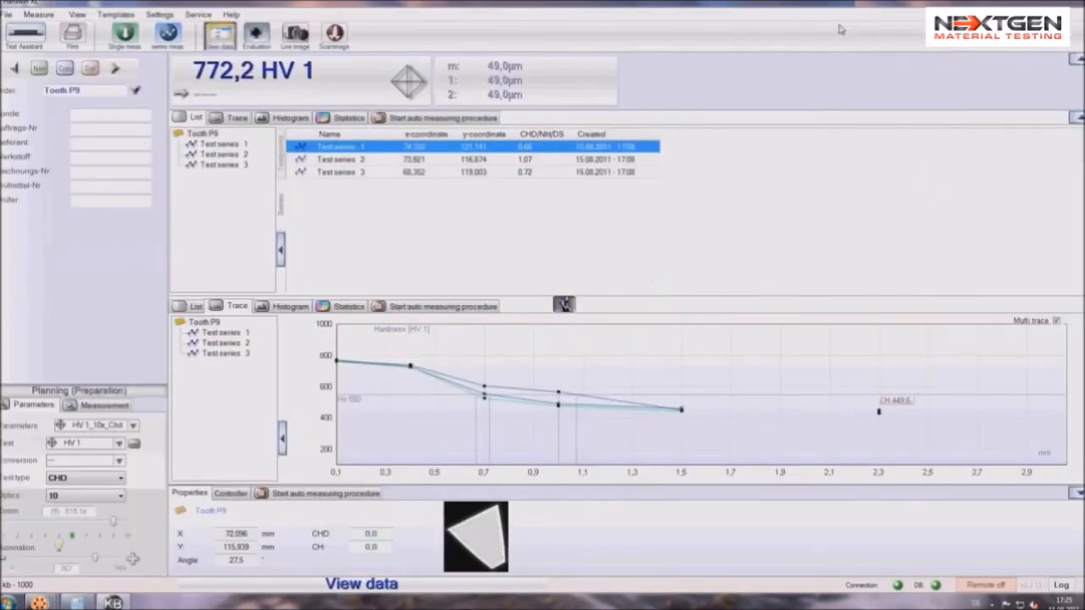